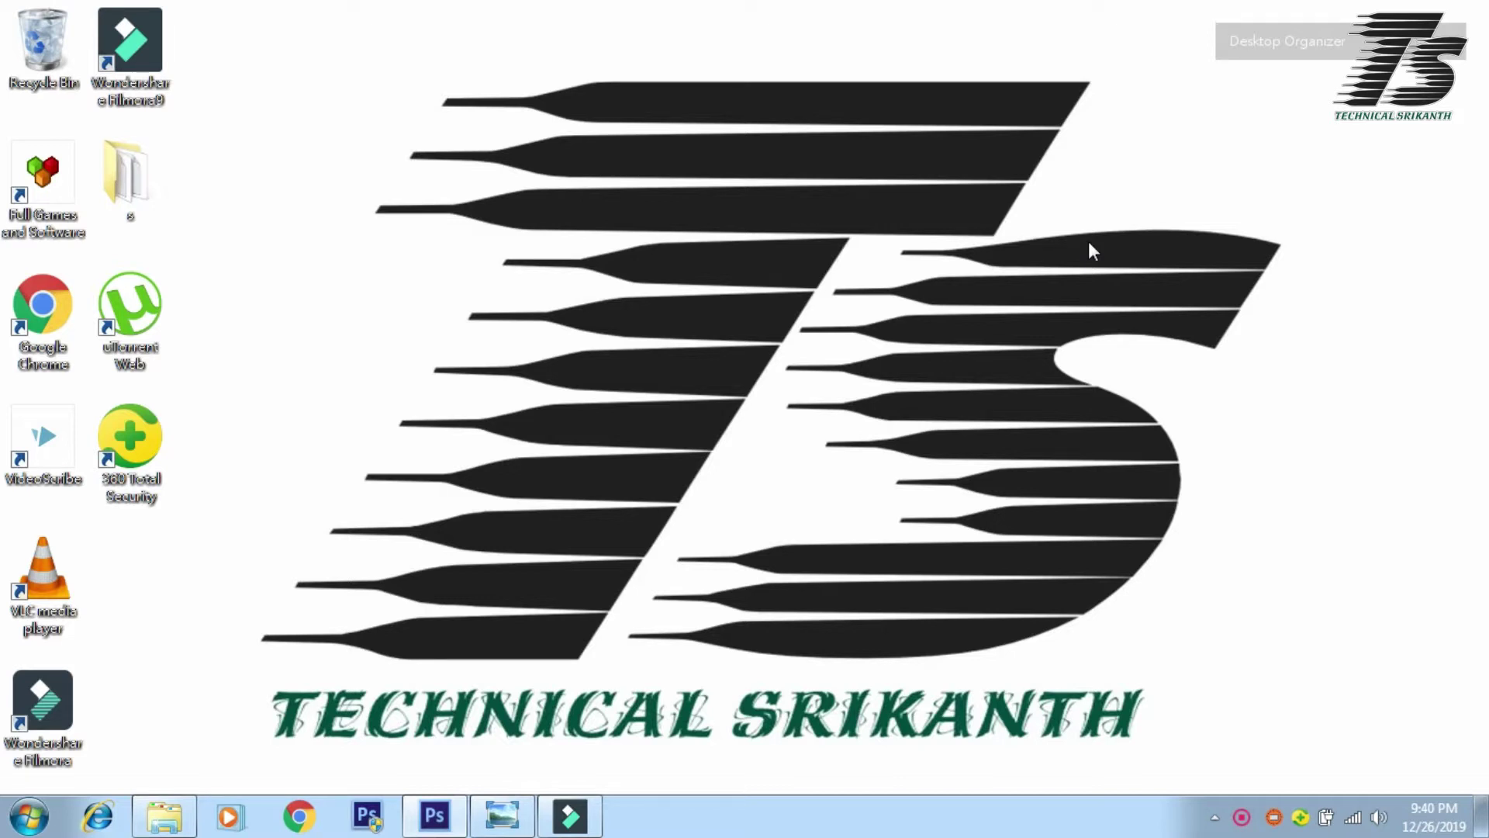
Compare the original portrait with the graded version in the photo viewer, then show the desktop
{"action": "left_click", "coordinate": [511, 827]}
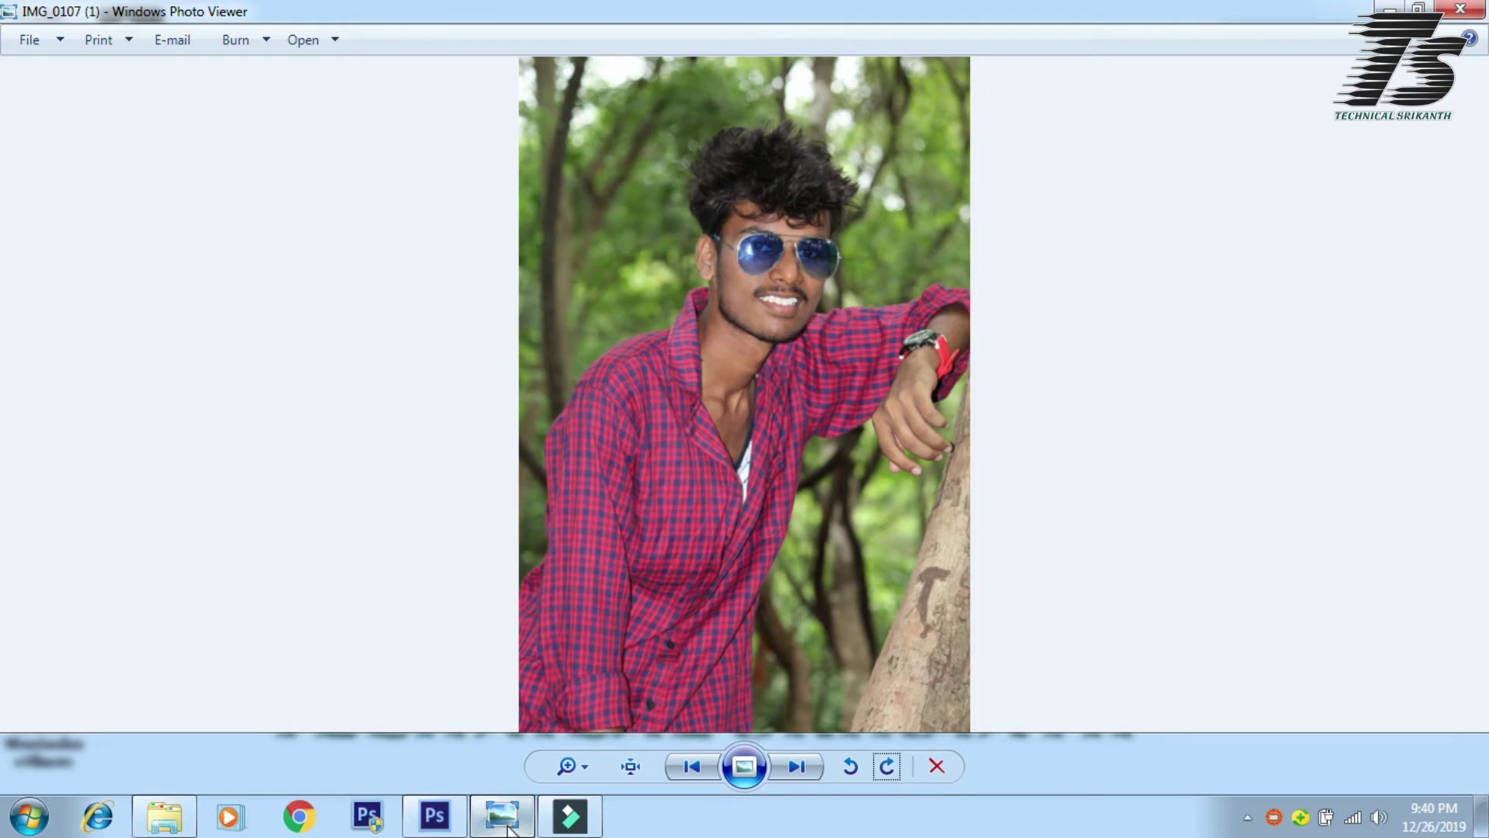
{"action": "key", "text": "Right"}
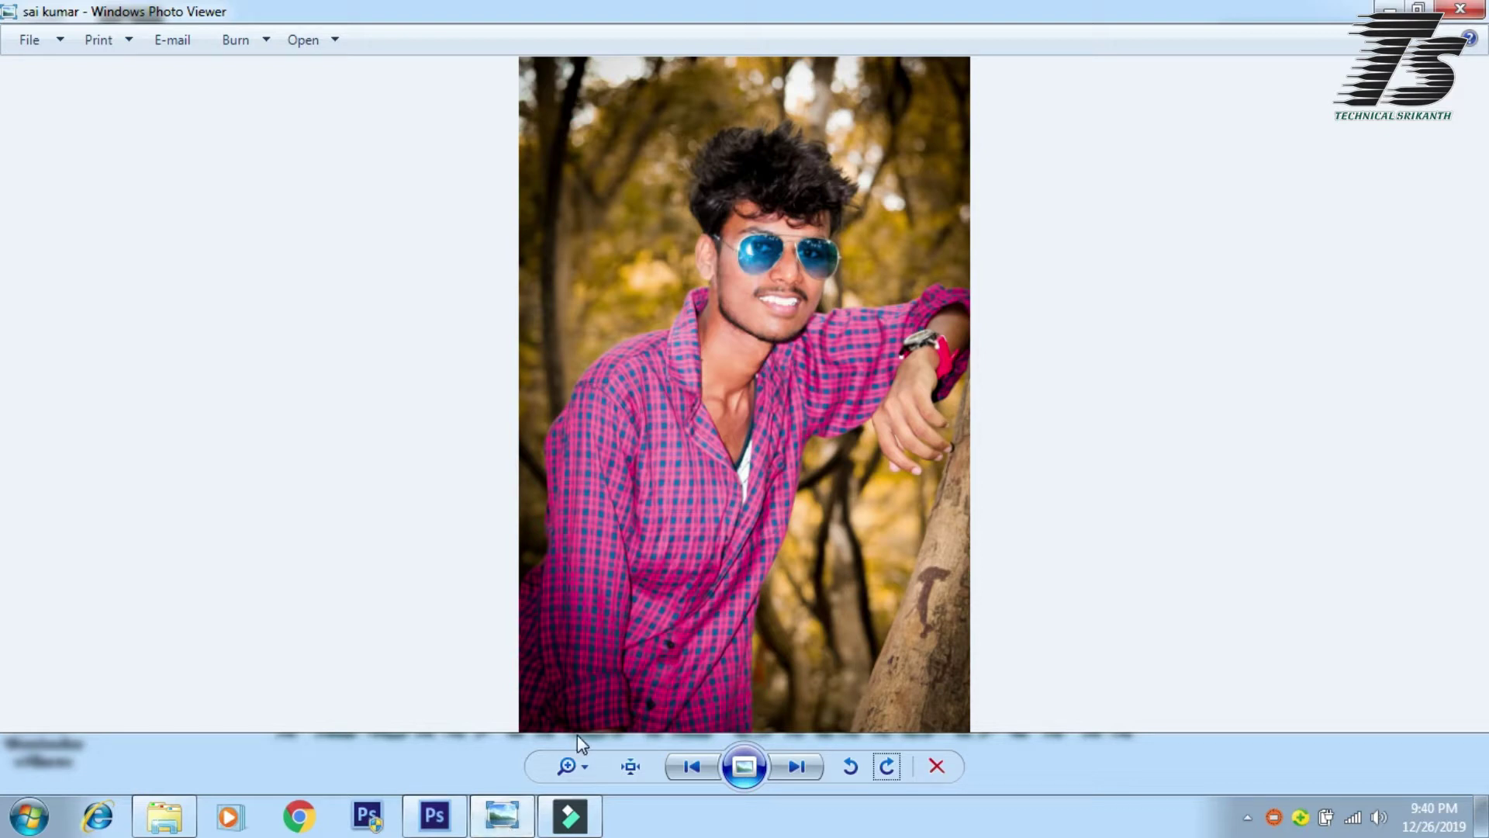
{"action": "key", "text": "super+d"}
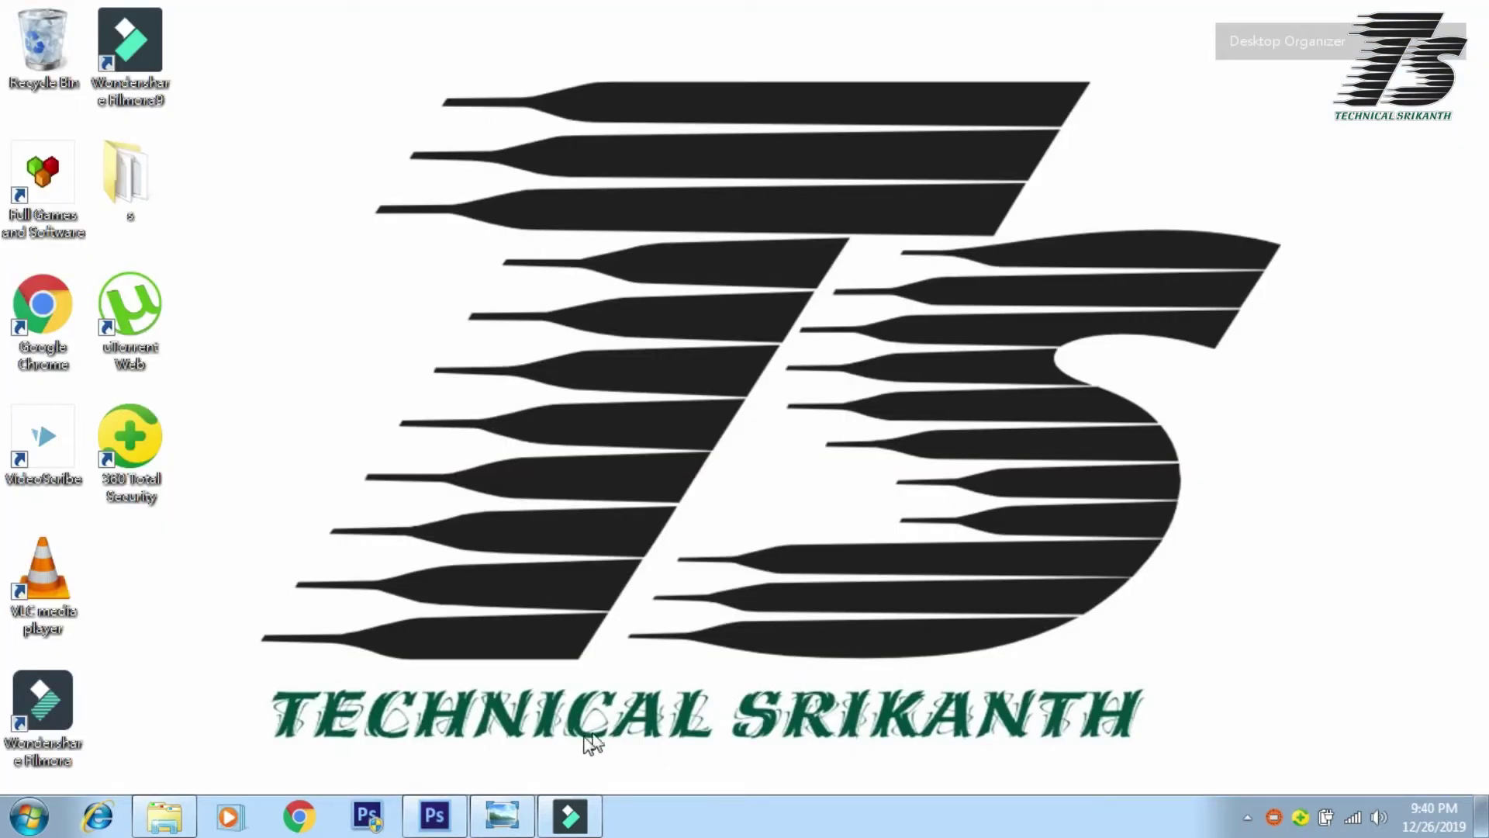
Bring Photoshop back to the front and open Edit > Preferences > Camera Raw
{"action": "left_click", "coordinate": [435, 814]}
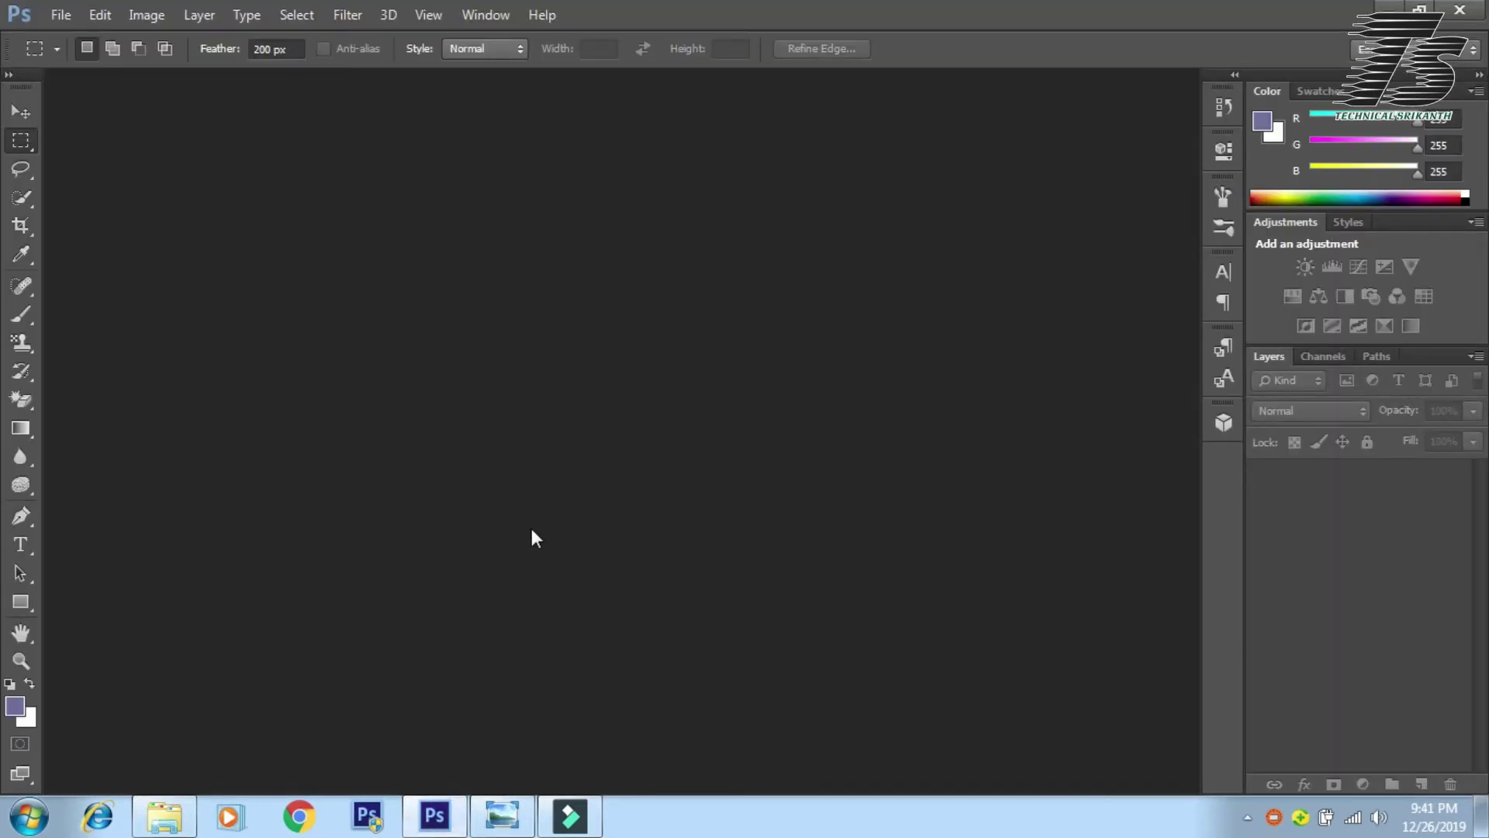
{"action": "left_click", "coordinate": [347, 17]}
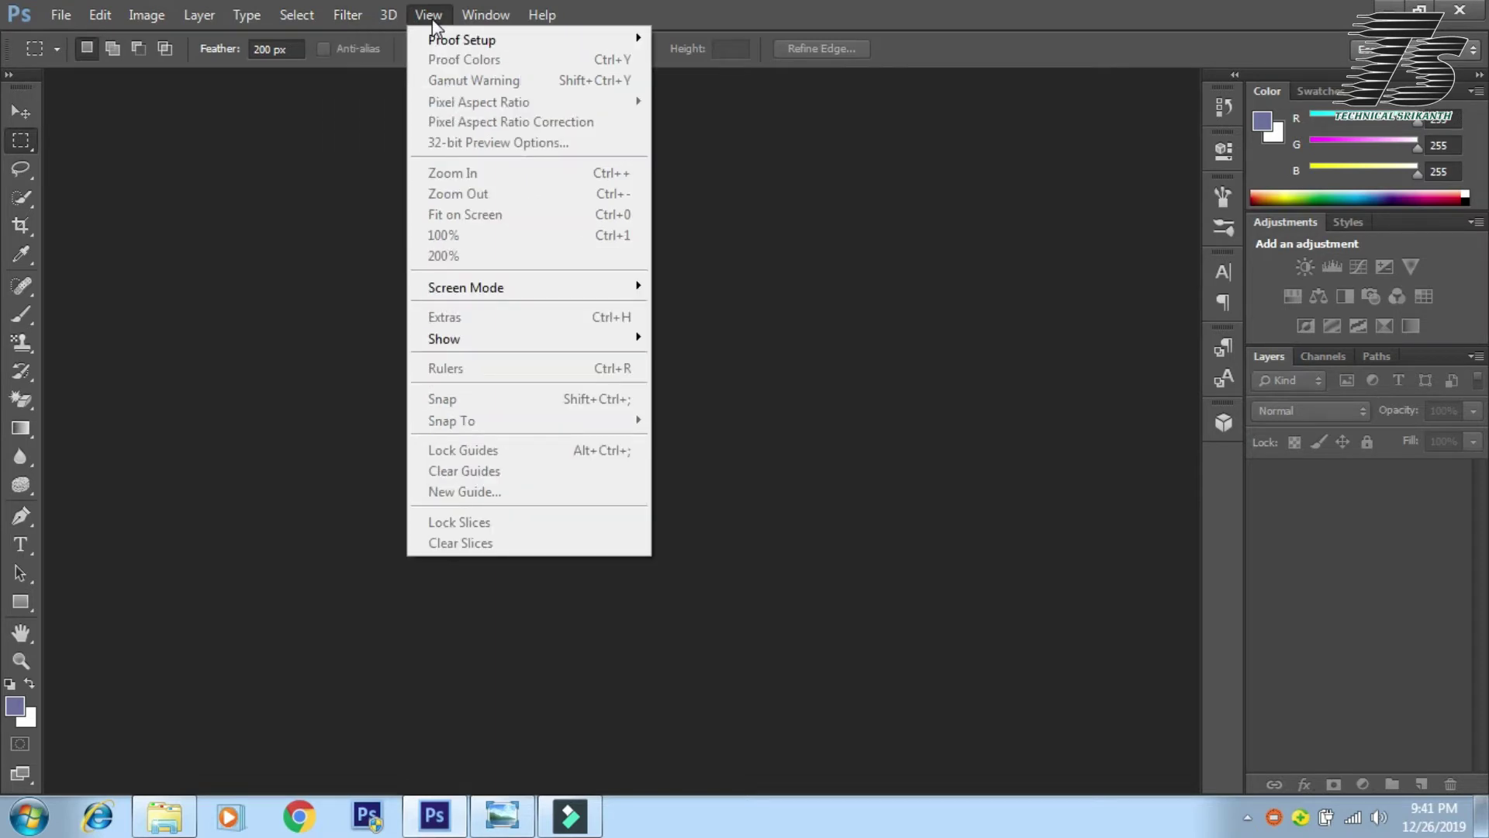
{"action": "left_click", "coordinate": [94, 17]}
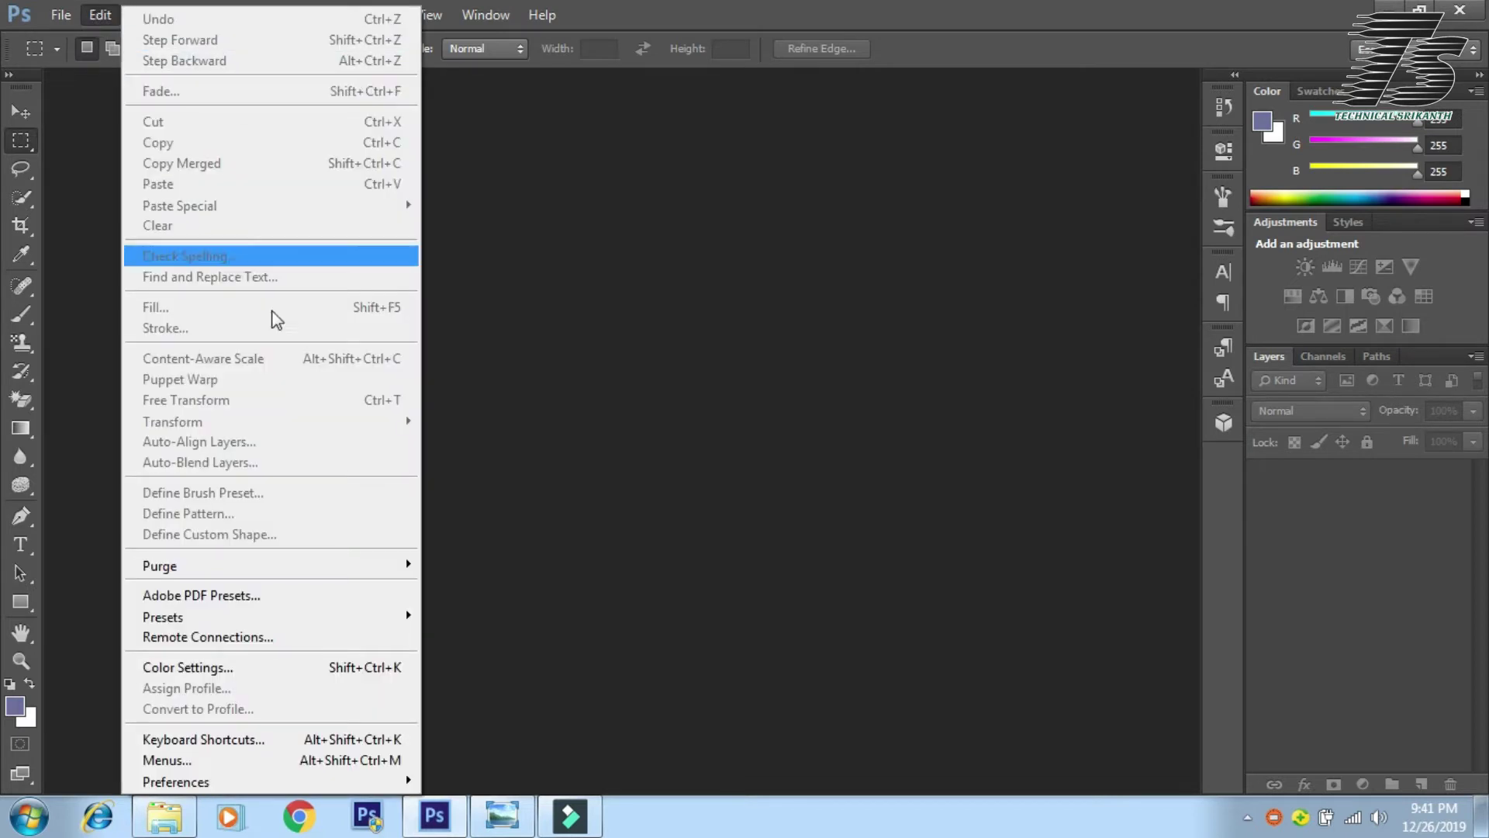
{"action": "mouse_move", "coordinate": [176, 781]}
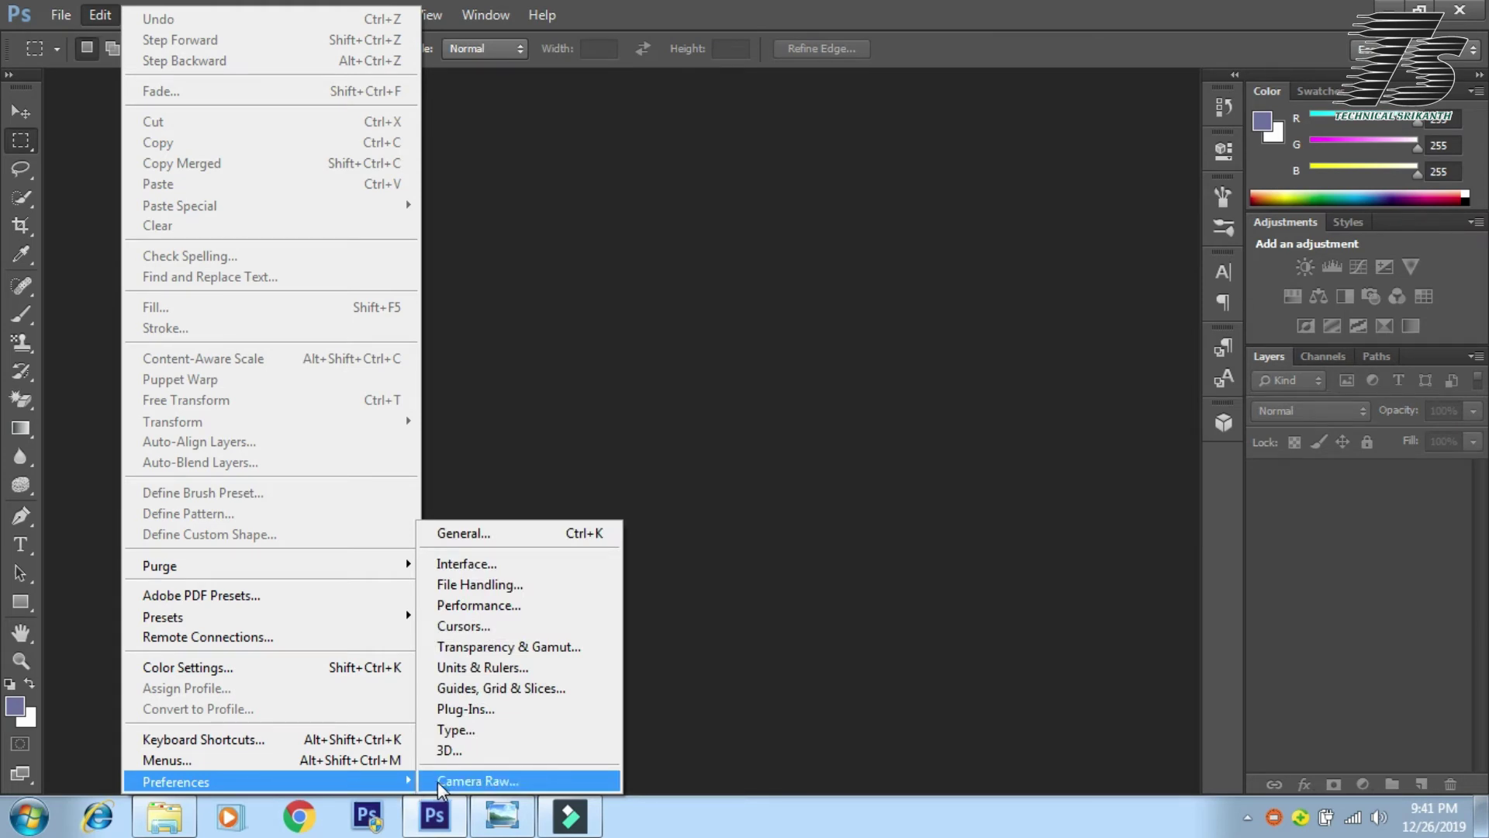
{"action": "left_click", "coordinate": [486, 782]}
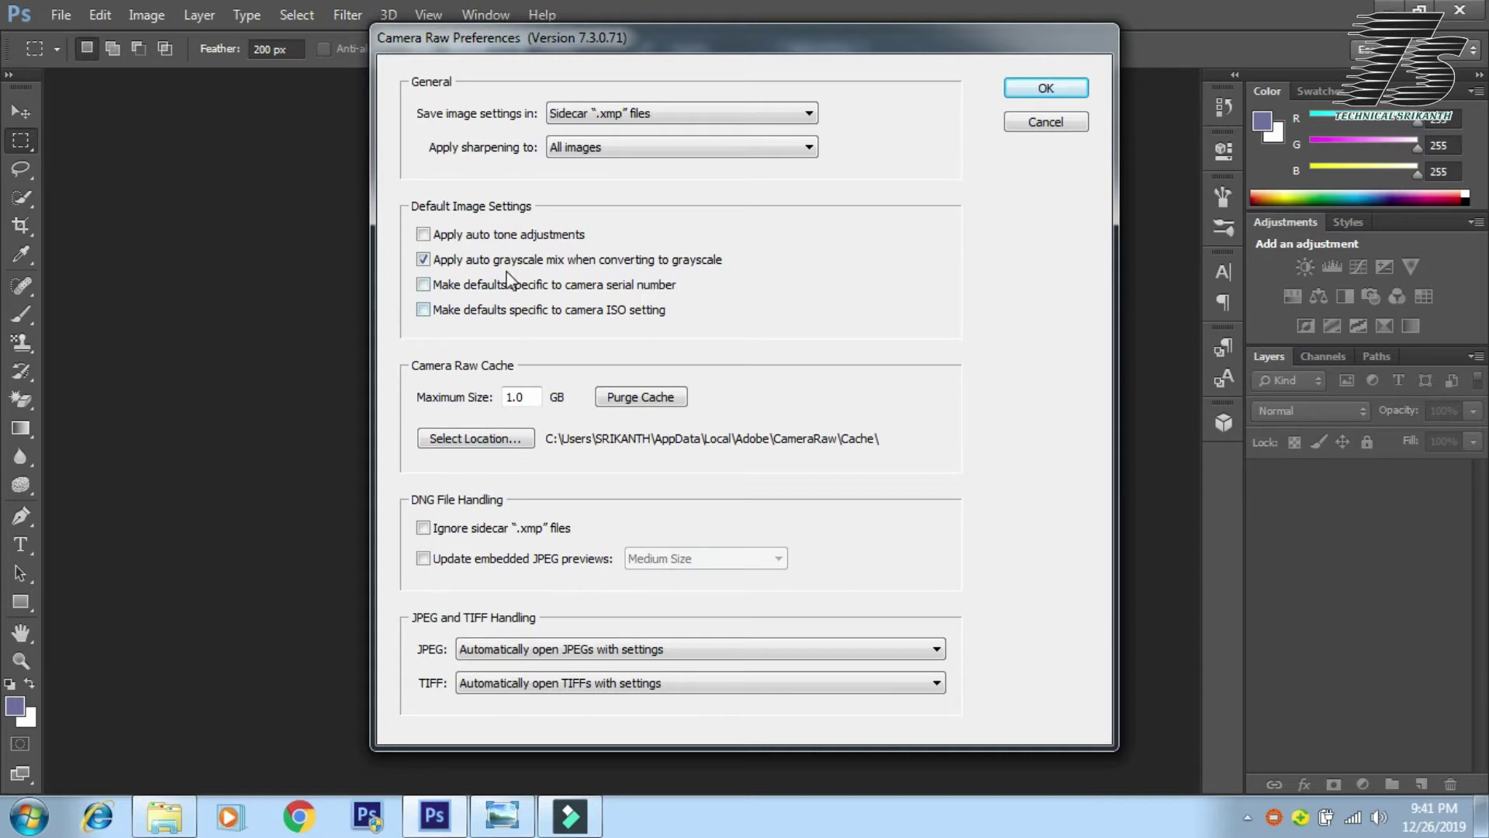
Enable auto tone, serial-number and ISO-specific defaults, and ignore sidecar .xmp files
{"action": "left_click", "coordinate": [448, 235]}
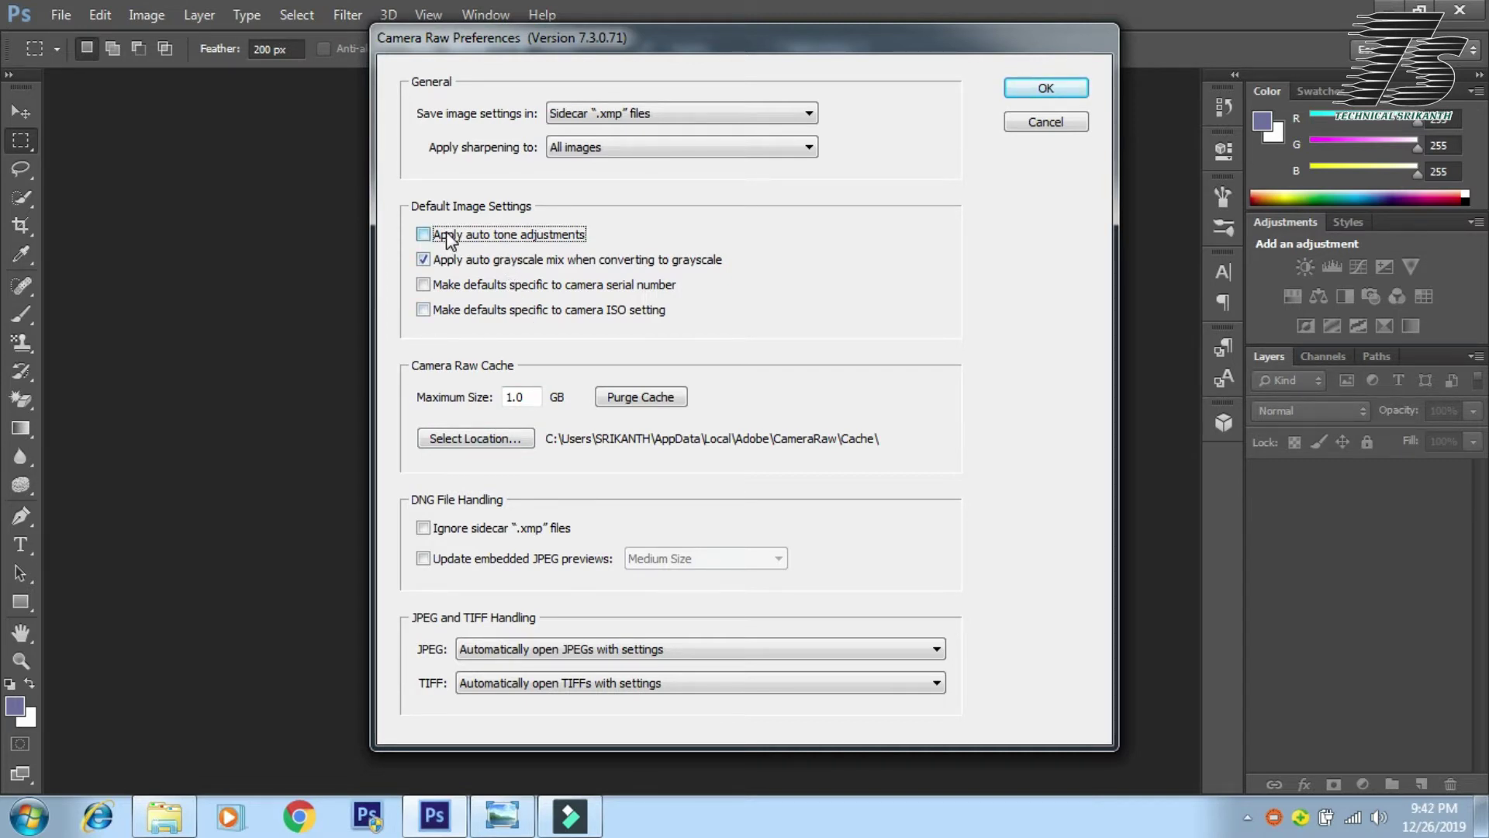
{"action": "left_click", "coordinate": [458, 286]}
{"action": "left_click", "coordinate": [458, 311]}
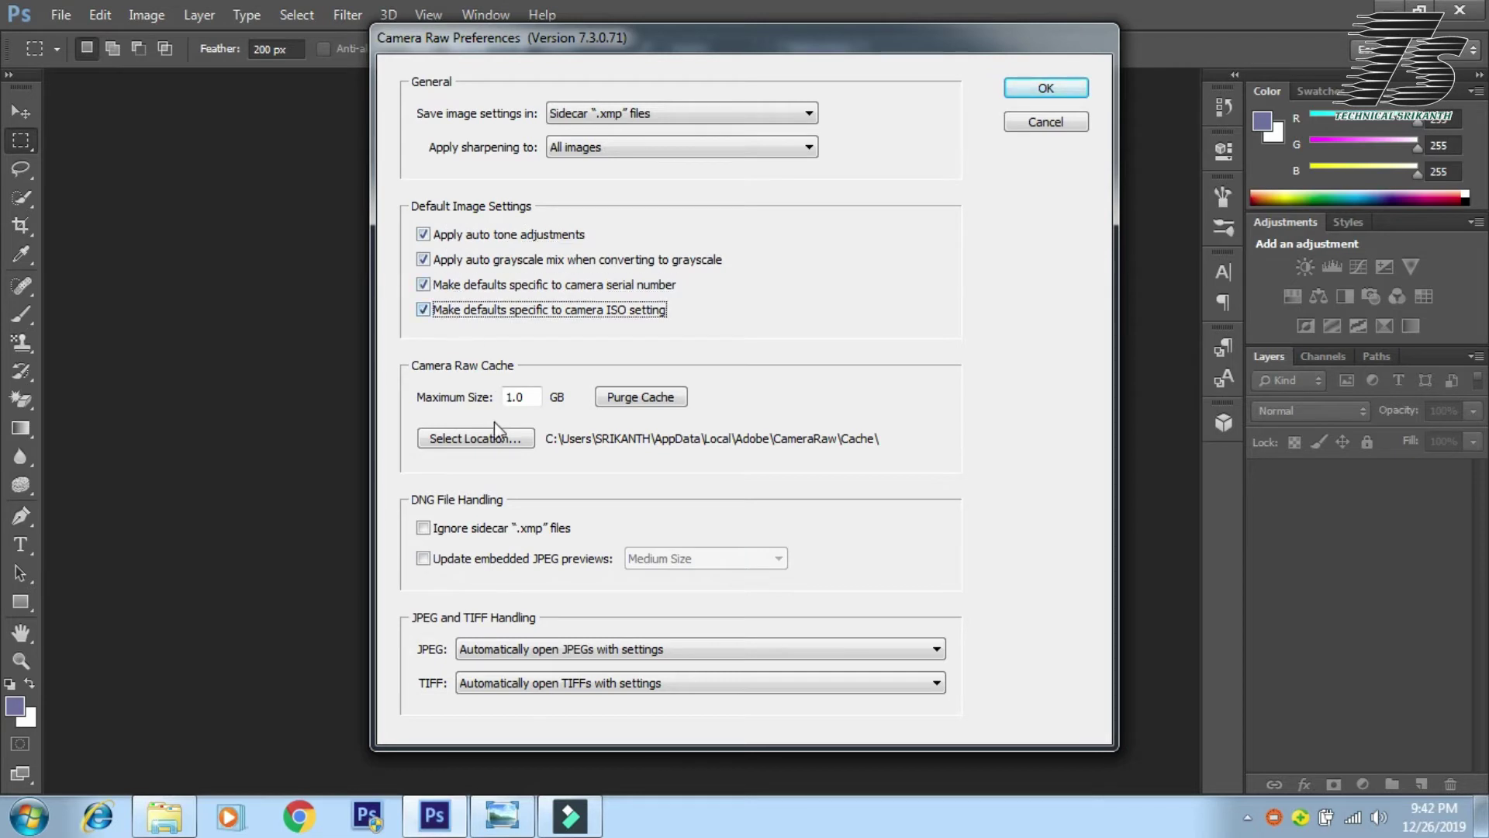
{"action": "left_click", "coordinate": [436, 529]}
Set JPEG and TIFF handling to 'Automatically open all supported' and confirm the preferences
{"action": "left_click", "coordinate": [546, 650]}
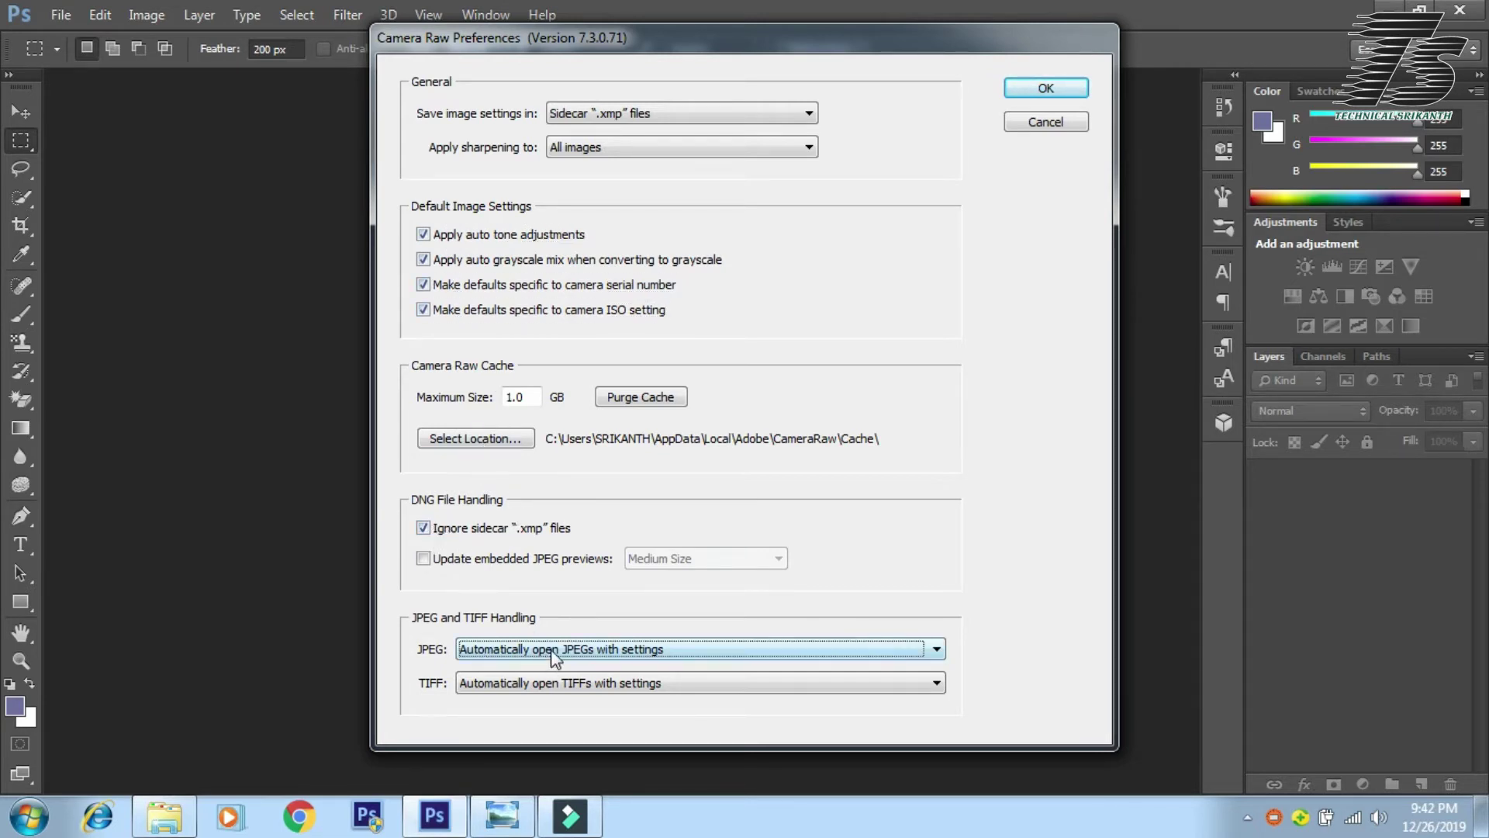
{"action": "left_click", "coordinate": [551, 649]}
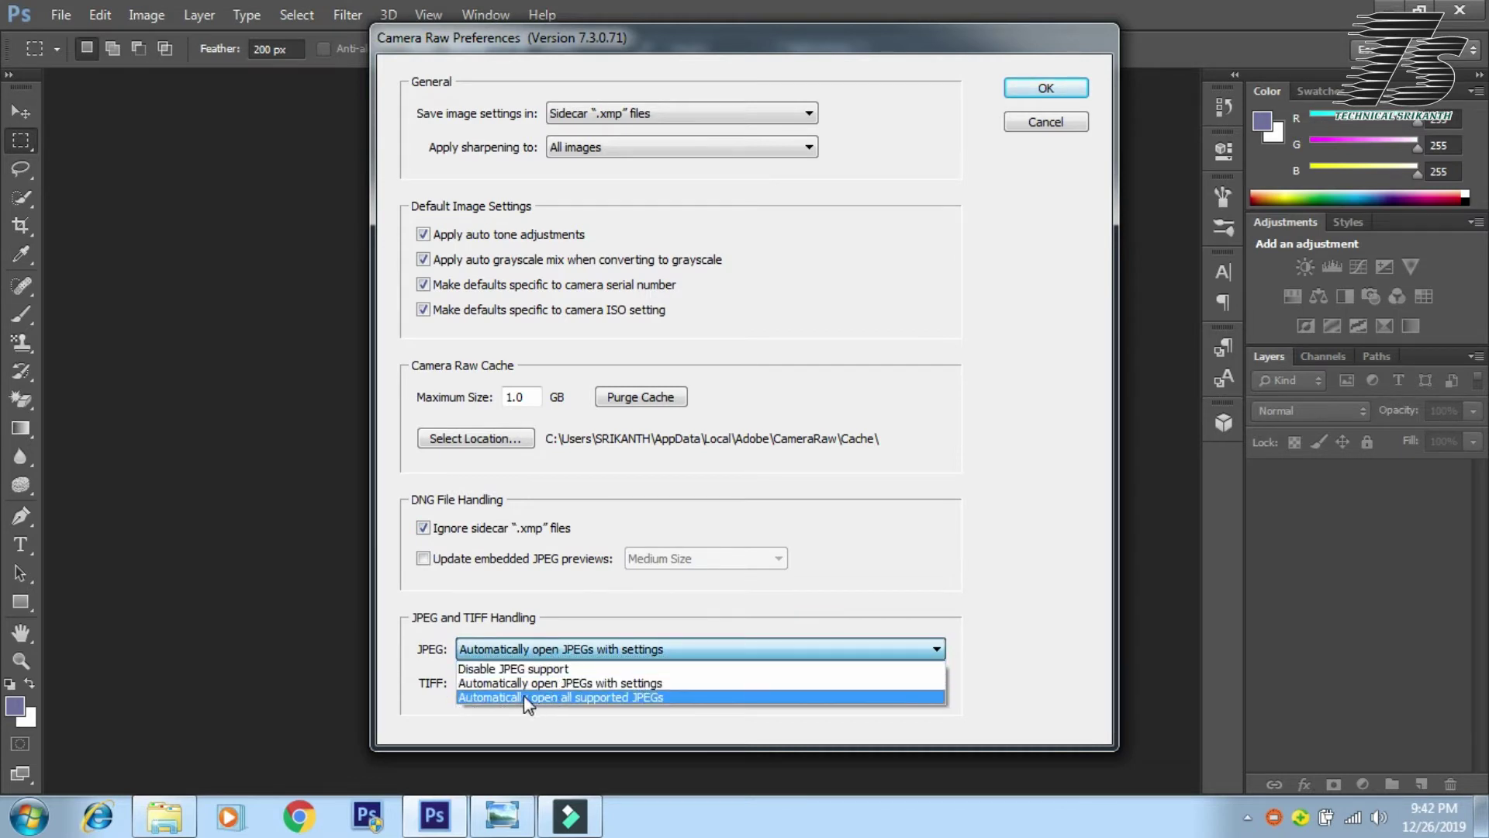
{"action": "left_click", "coordinate": [628, 695]}
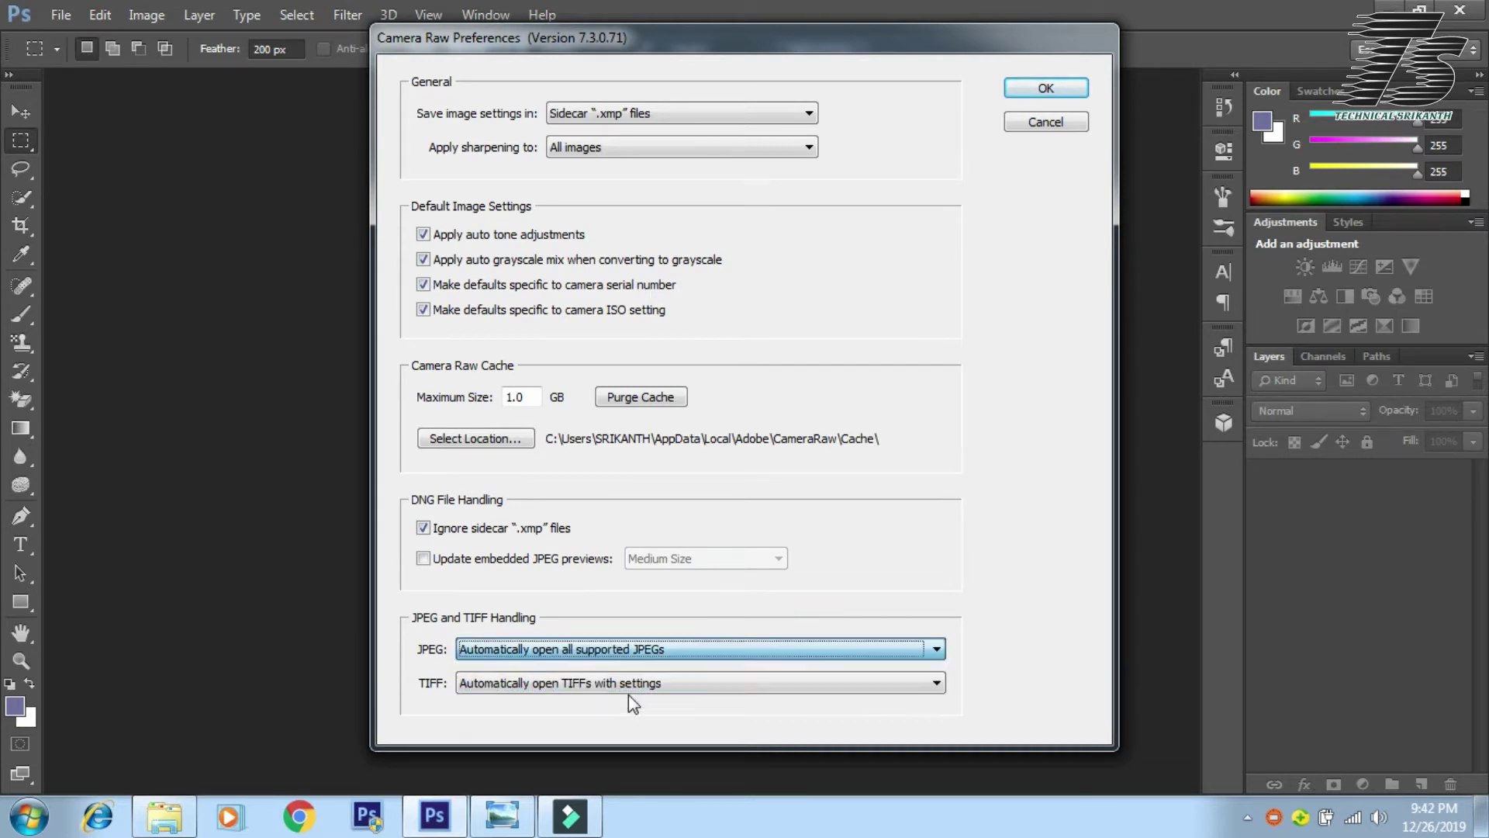
{"action": "left_click", "coordinate": [553, 687]}
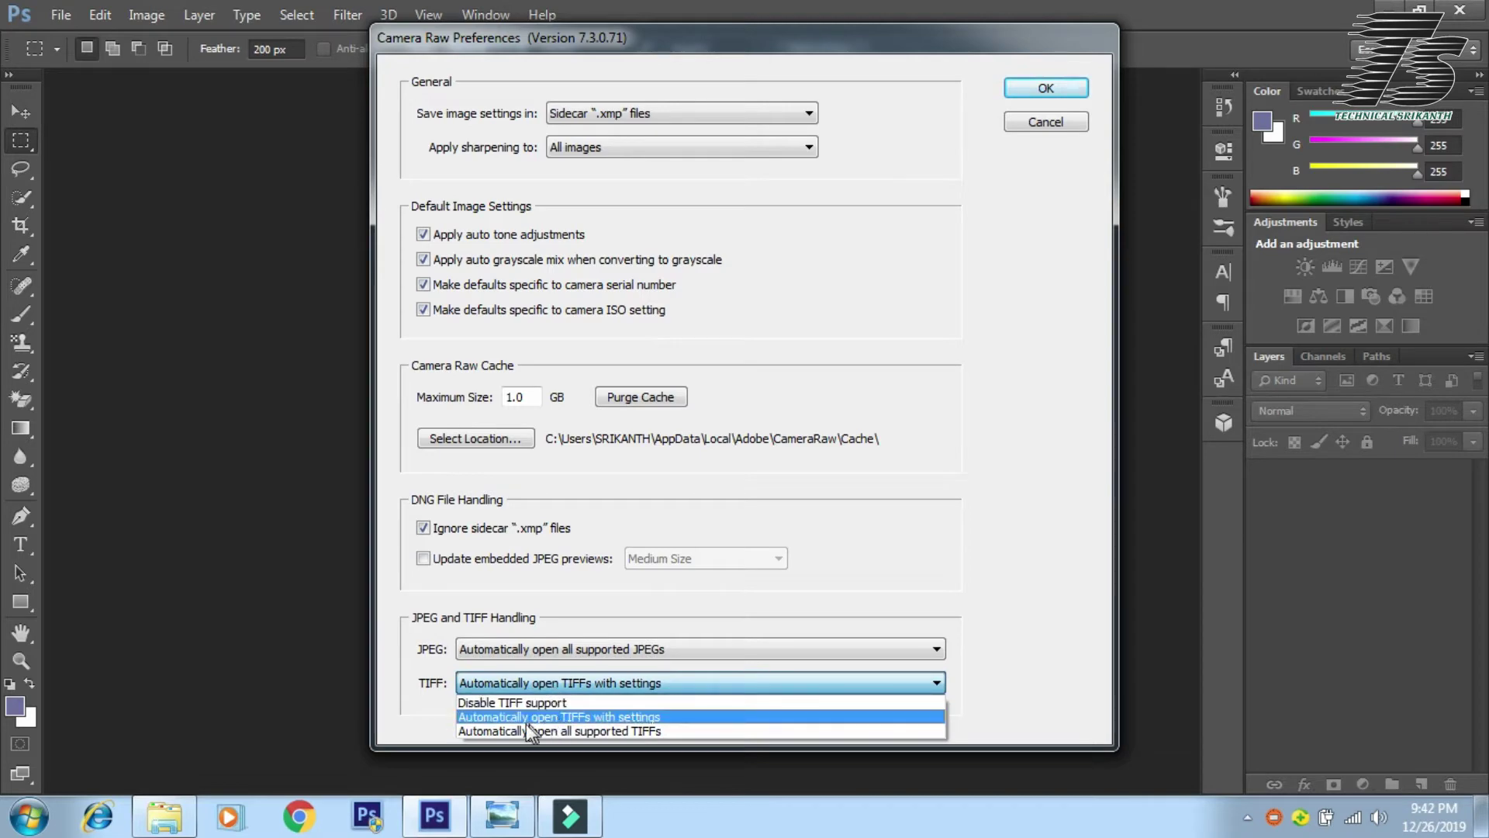
{"action": "left_click", "coordinate": [594, 732]}
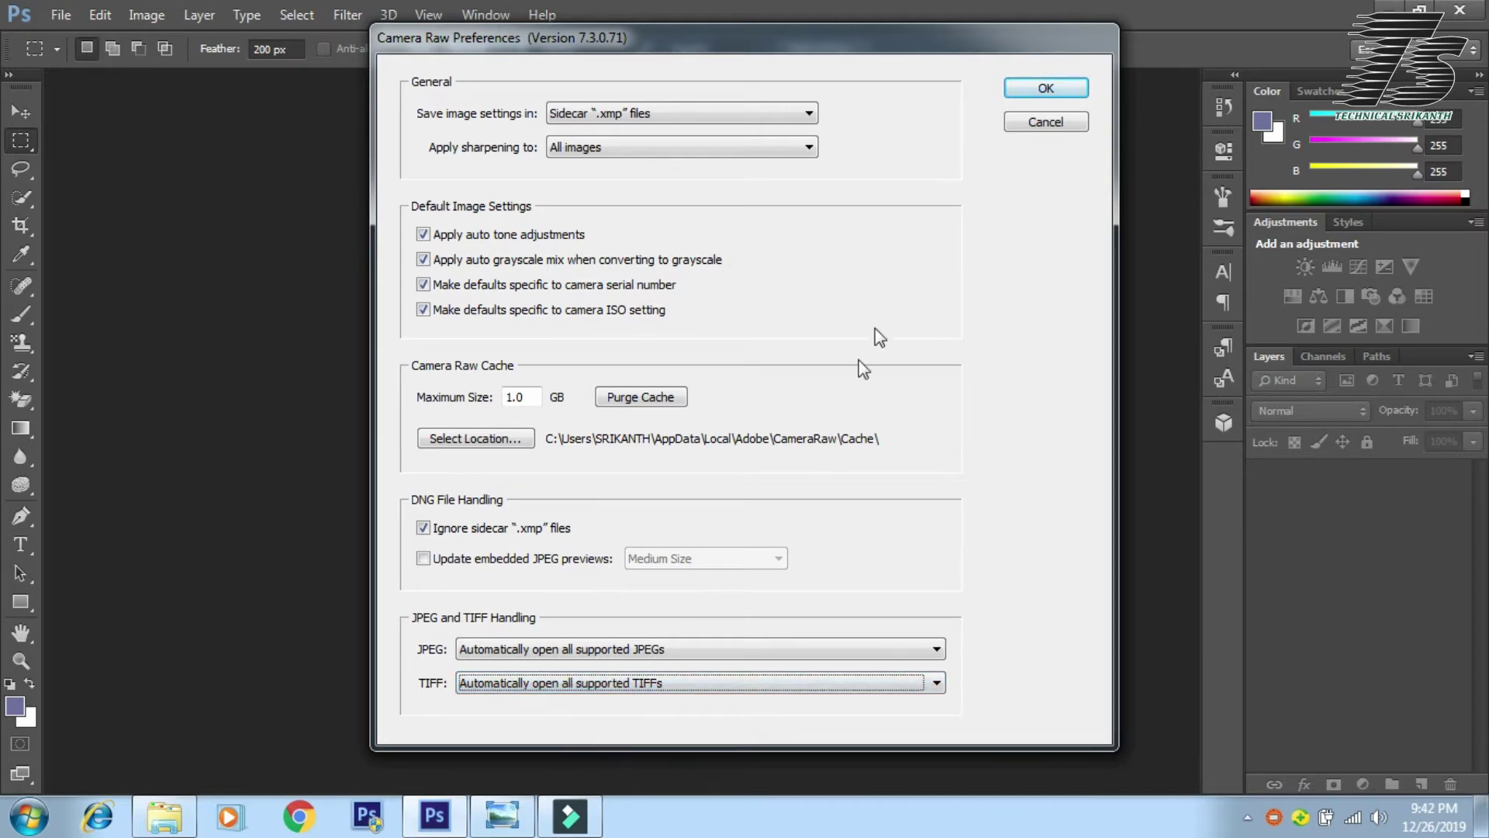
{"action": "left_click", "coordinate": [1039, 90]}
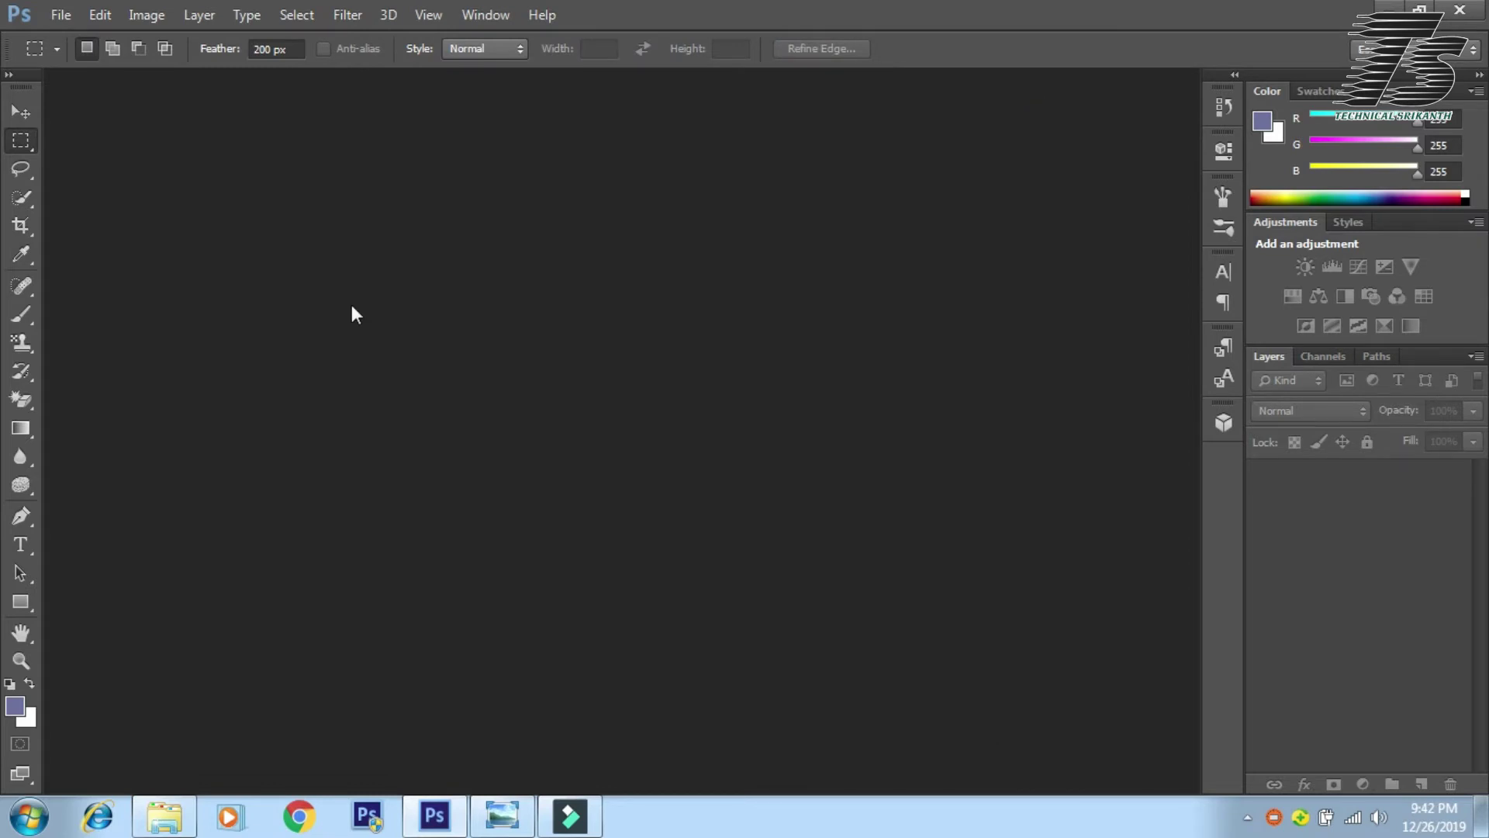
Open IMG_0107 (1) from Downloads, which loads directly into Camera Raw
{"action": "left_click", "coordinate": [60, 23]}
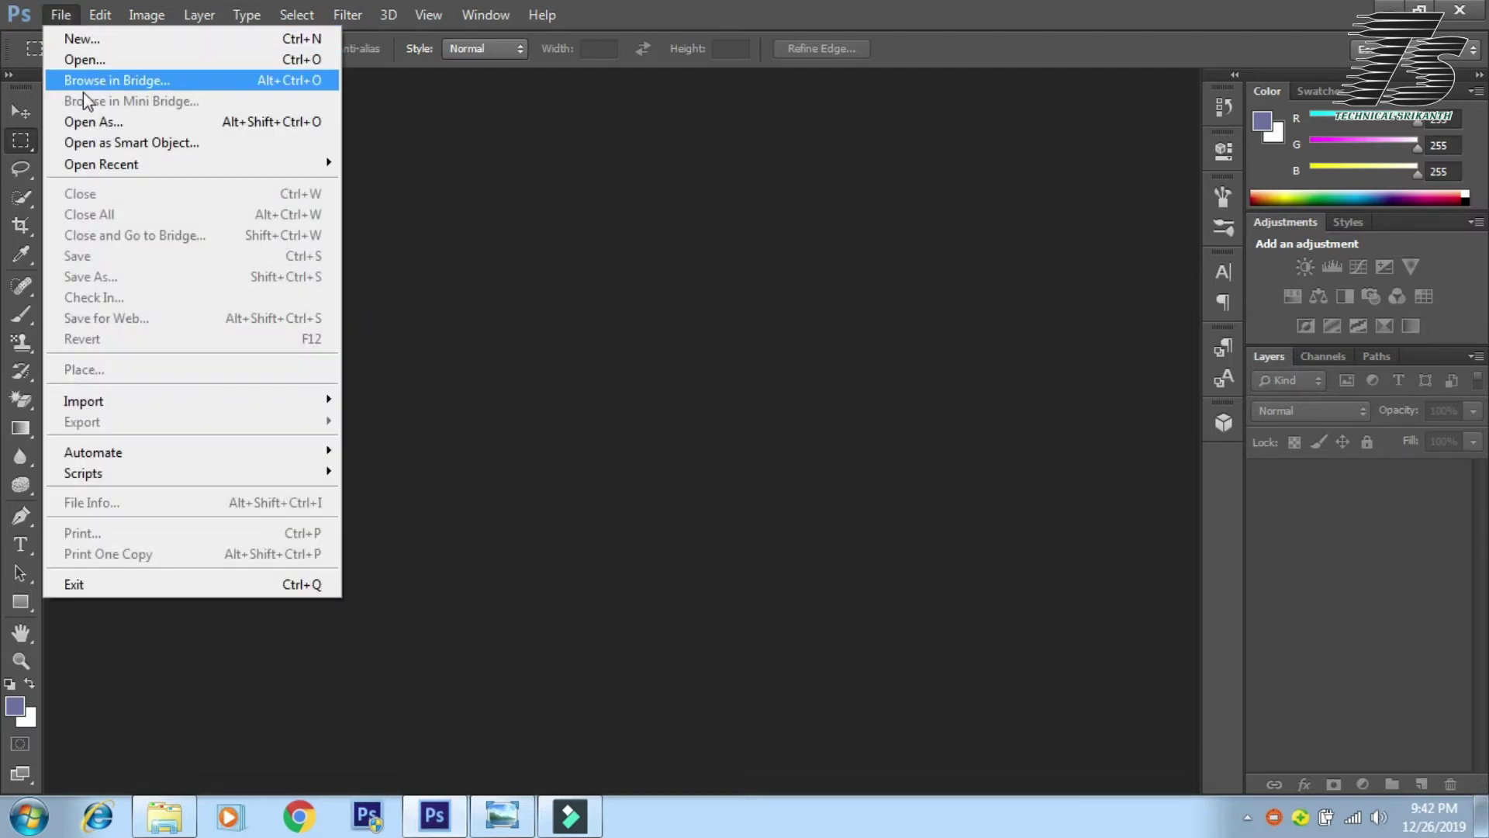
{"action": "left_click", "coordinate": [91, 61]}
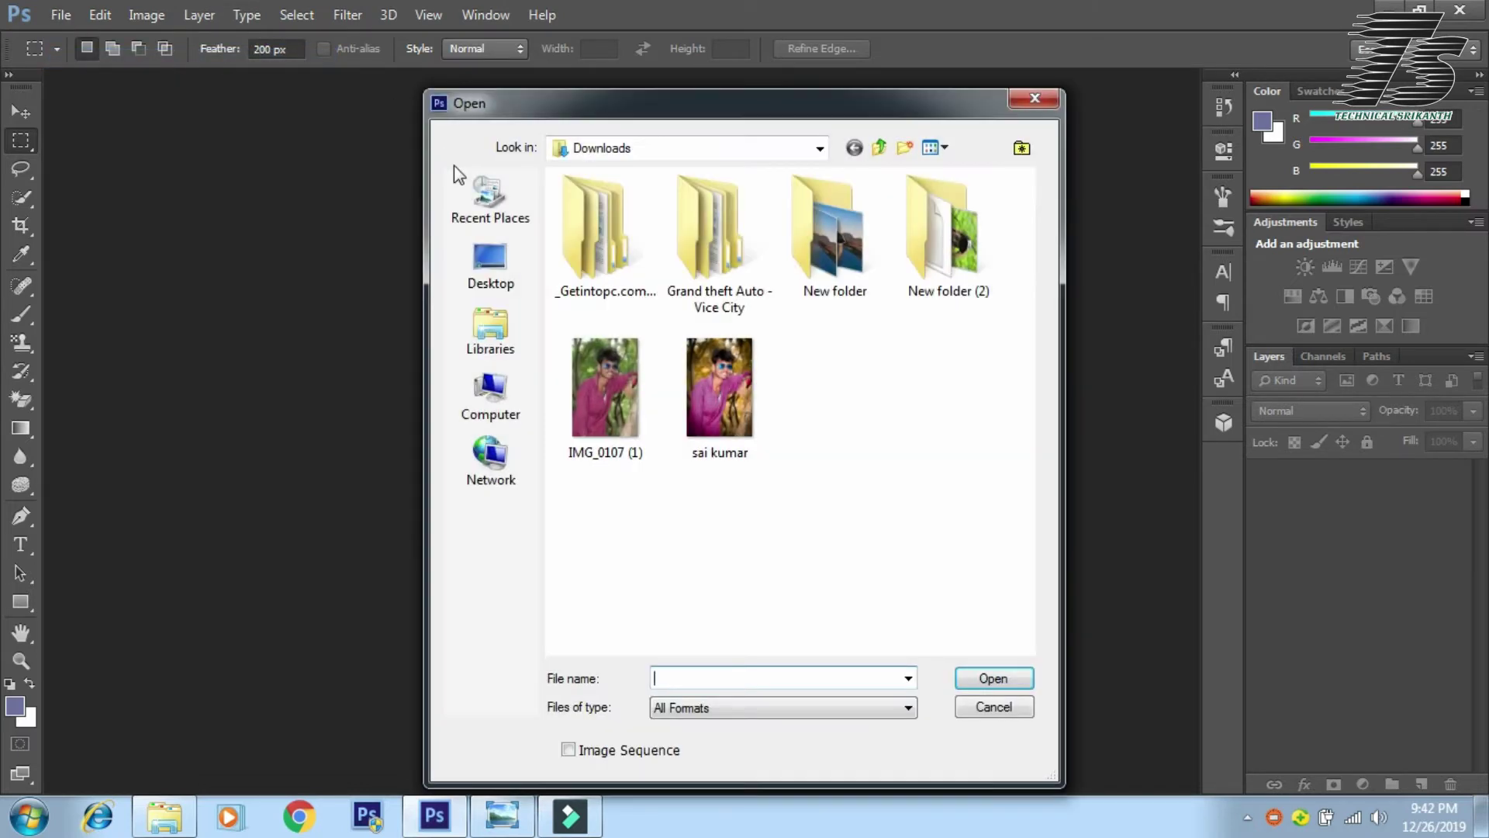
{"action": "left_click", "coordinate": [648, 442]}
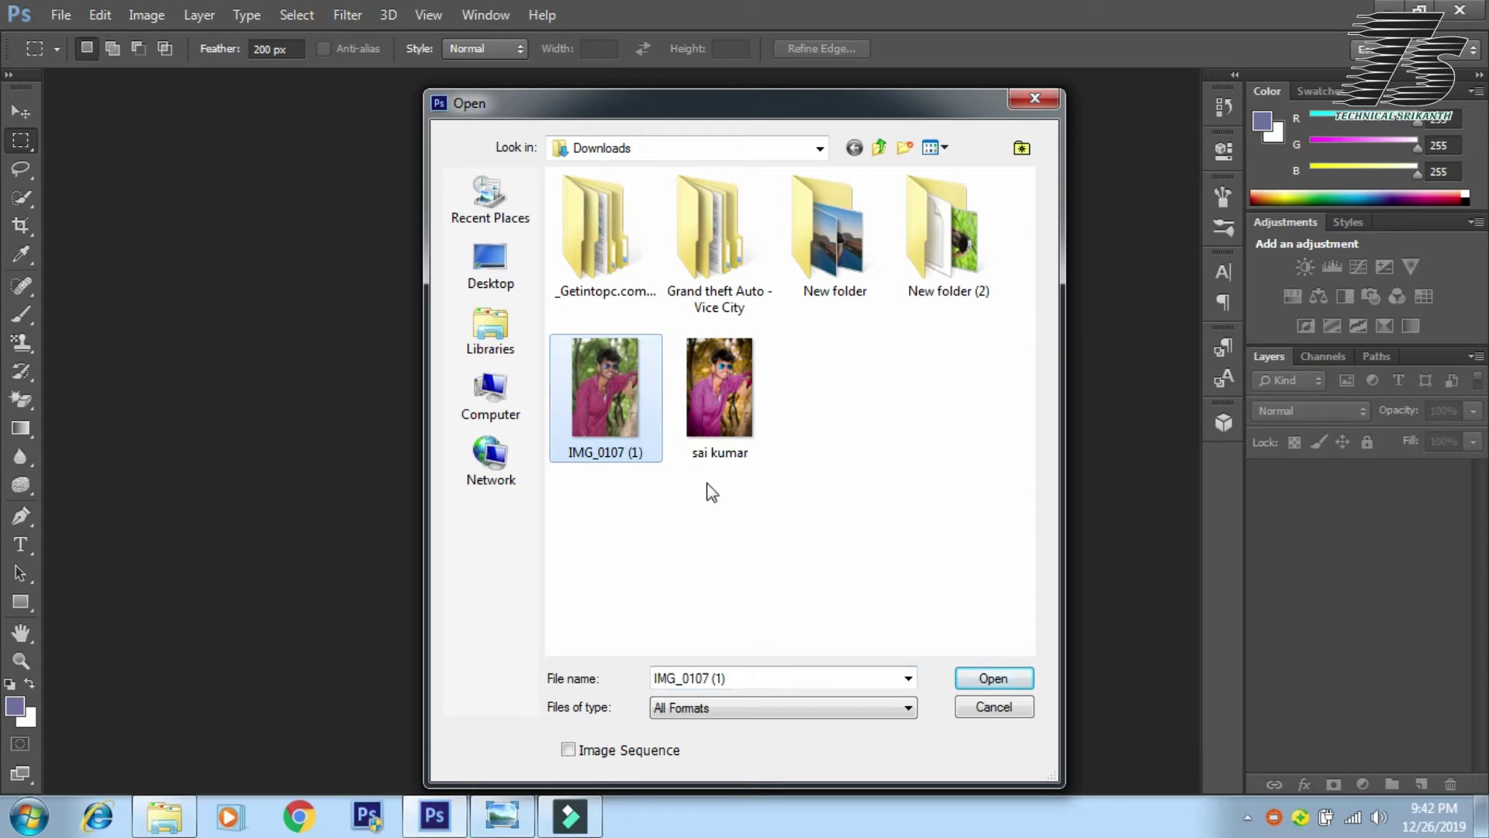
{"action": "left_click", "coordinate": [993, 678]}
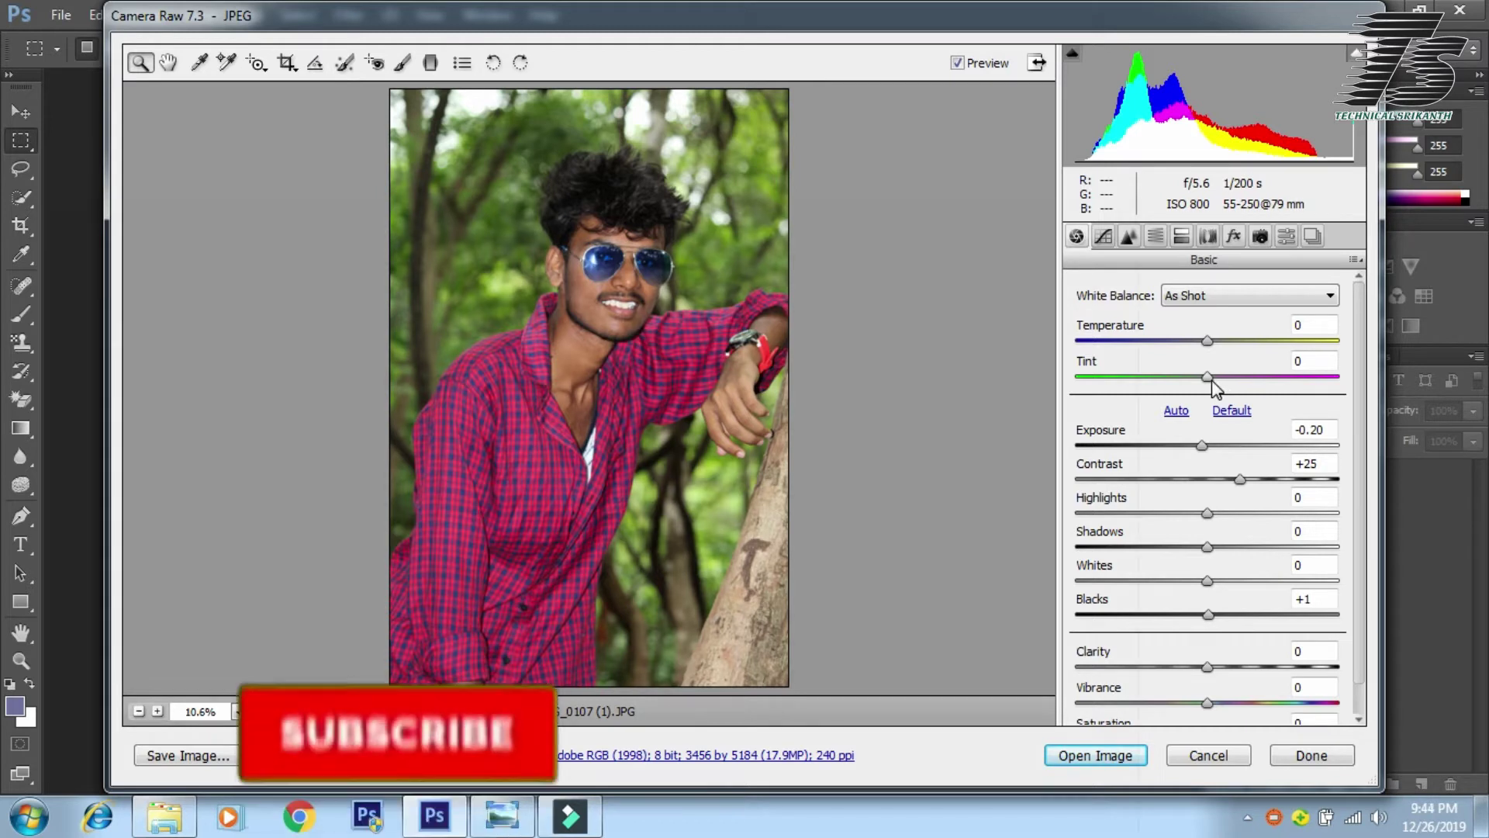
In the Basic panel, set Tint +10, Shadows −18, Blacks −53 and Vibrance +34
{"action": "left_click_drag", "start_coordinate": [1208, 378], "coordinate": [1221, 378]}
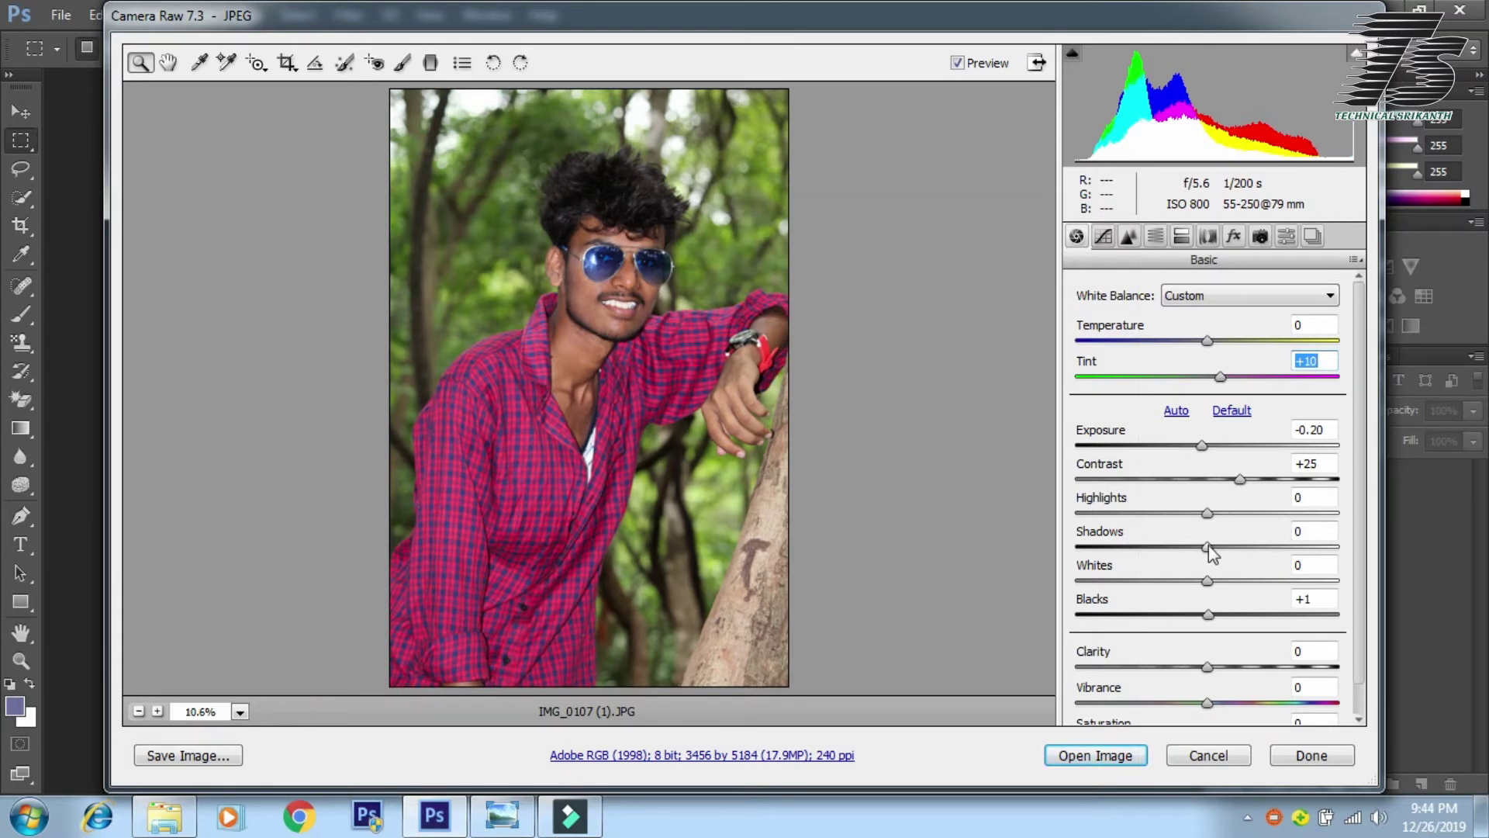
{"action": "mouse_move", "coordinate": [1208, 546]}
{"action": "left_mouse_down"}
{"action": "mouse_move", "coordinate": [1184, 549]}
{"action": "mouse_move", "coordinate": [1188, 582]}
{"action": "mouse_move", "coordinate": [1173, 587]}
{"action": "left_mouse_up"}
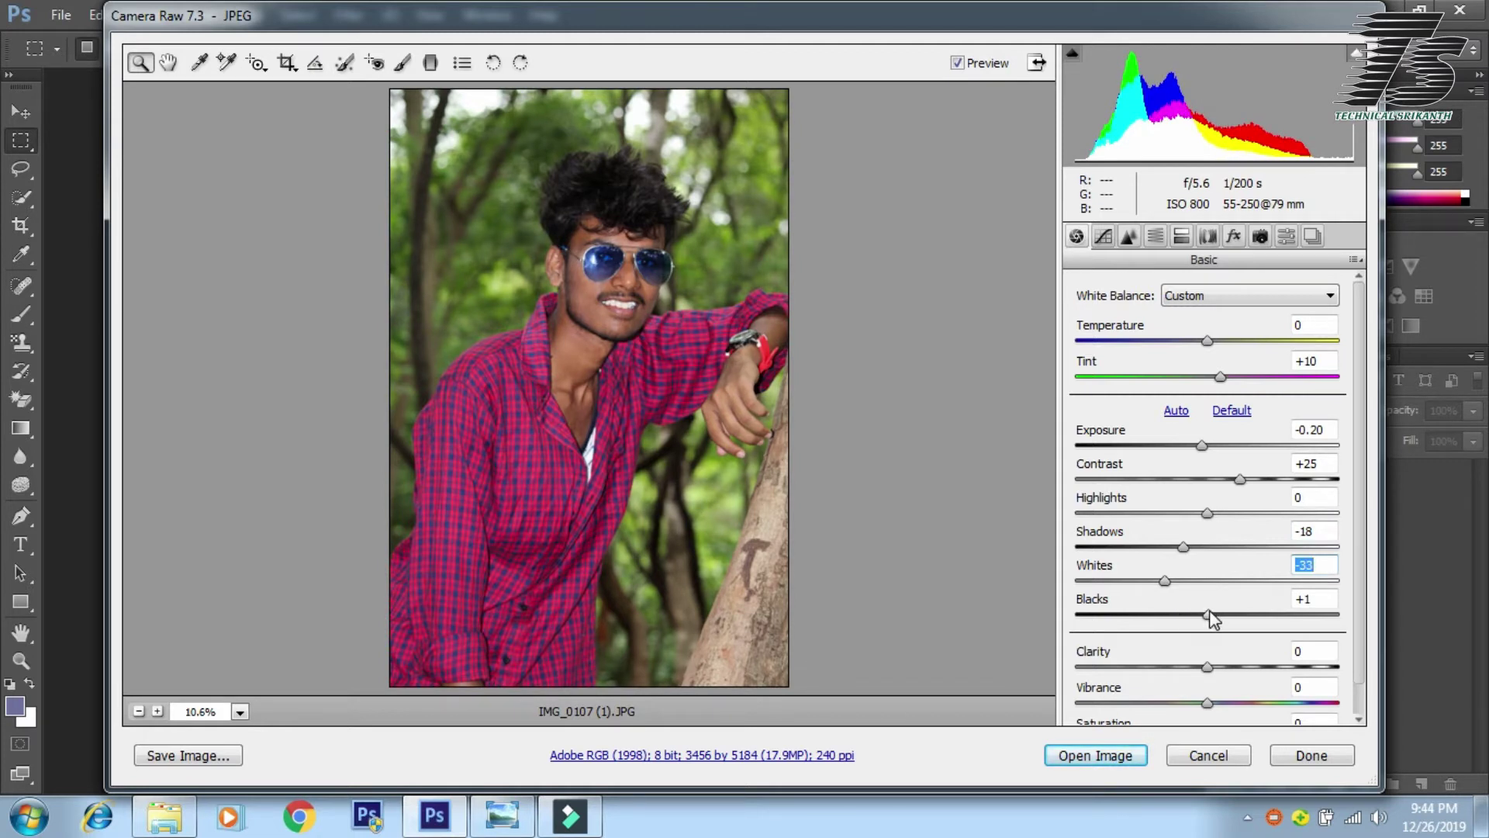
{"action": "left_click_drag", "start_coordinate": [1209, 611], "coordinate": [1243, 620]}
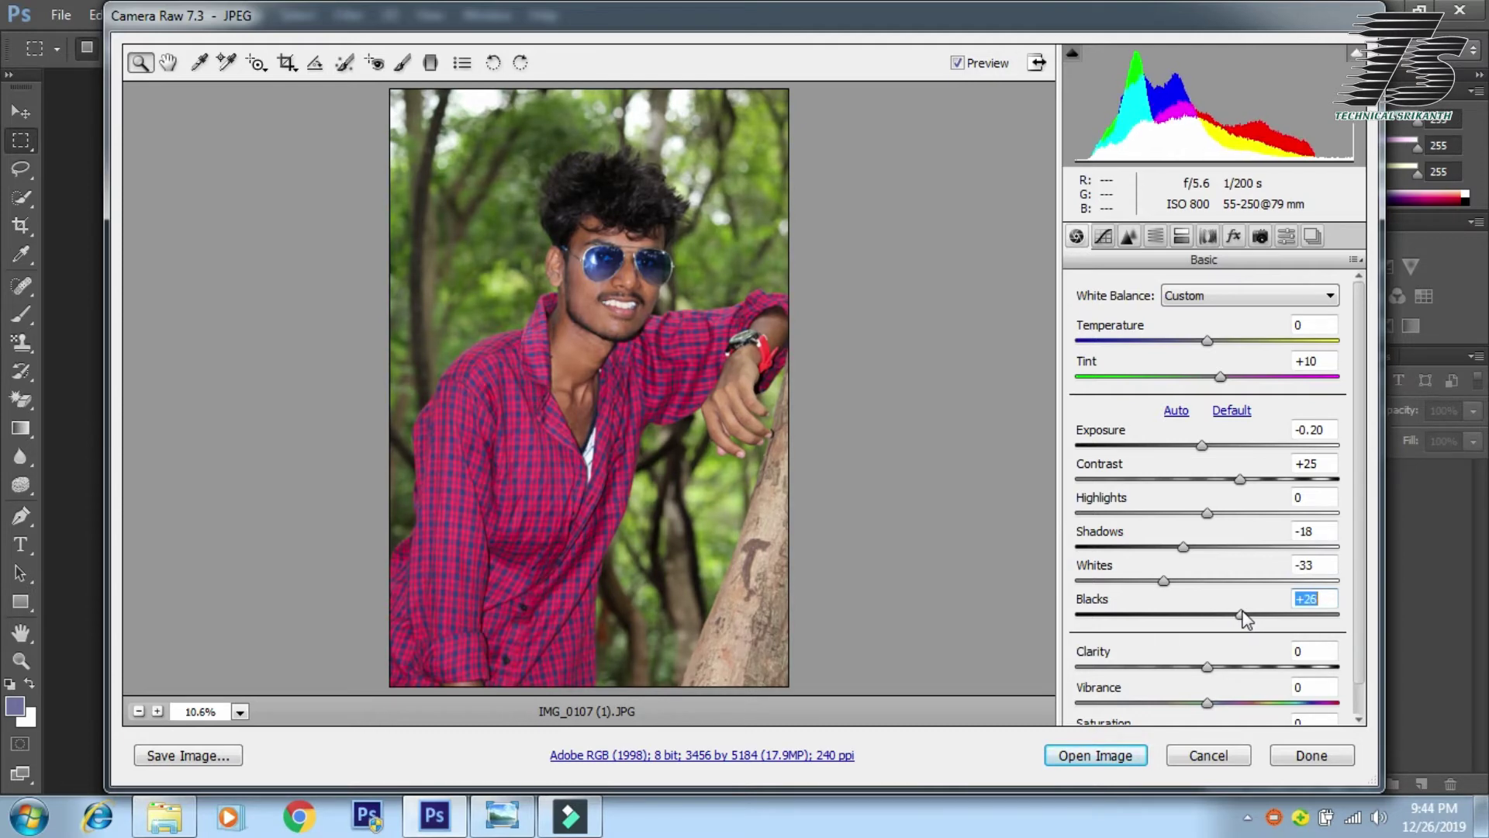
{"action": "mouse_move", "coordinate": [1243, 618]}
{"action": "left_mouse_down"}
{"action": "mouse_move", "coordinate": [1139, 618]}
{"action": "mouse_move", "coordinate": [1256, 615]}
{"action": "mouse_move", "coordinate": [1137, 615]}
{"action": "left_mouse_up"}
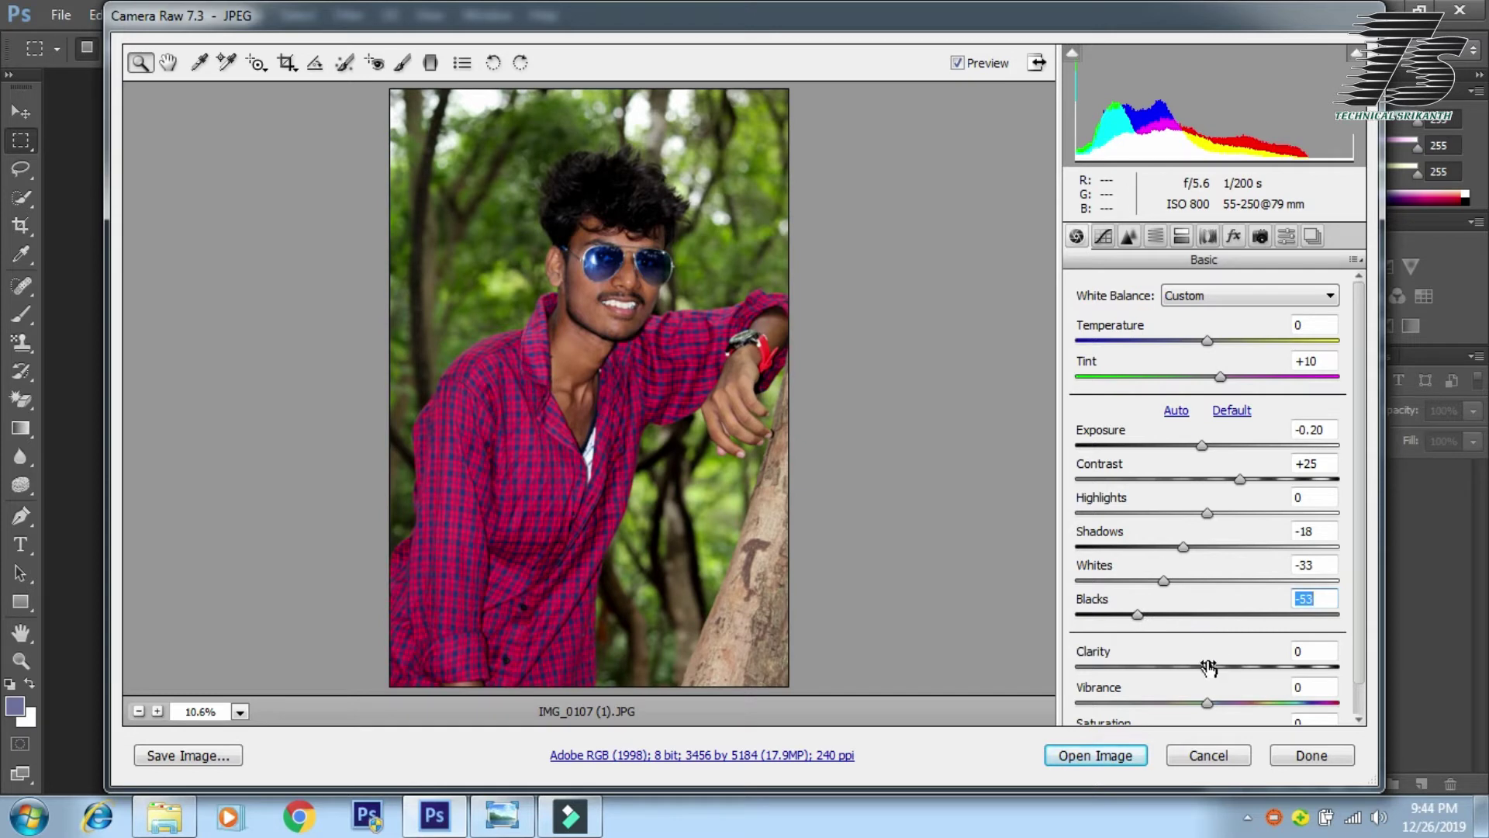
{"action": "left_click_drag", "start_coordinate": [1207, 702], "coordinate": [1242, 707]}
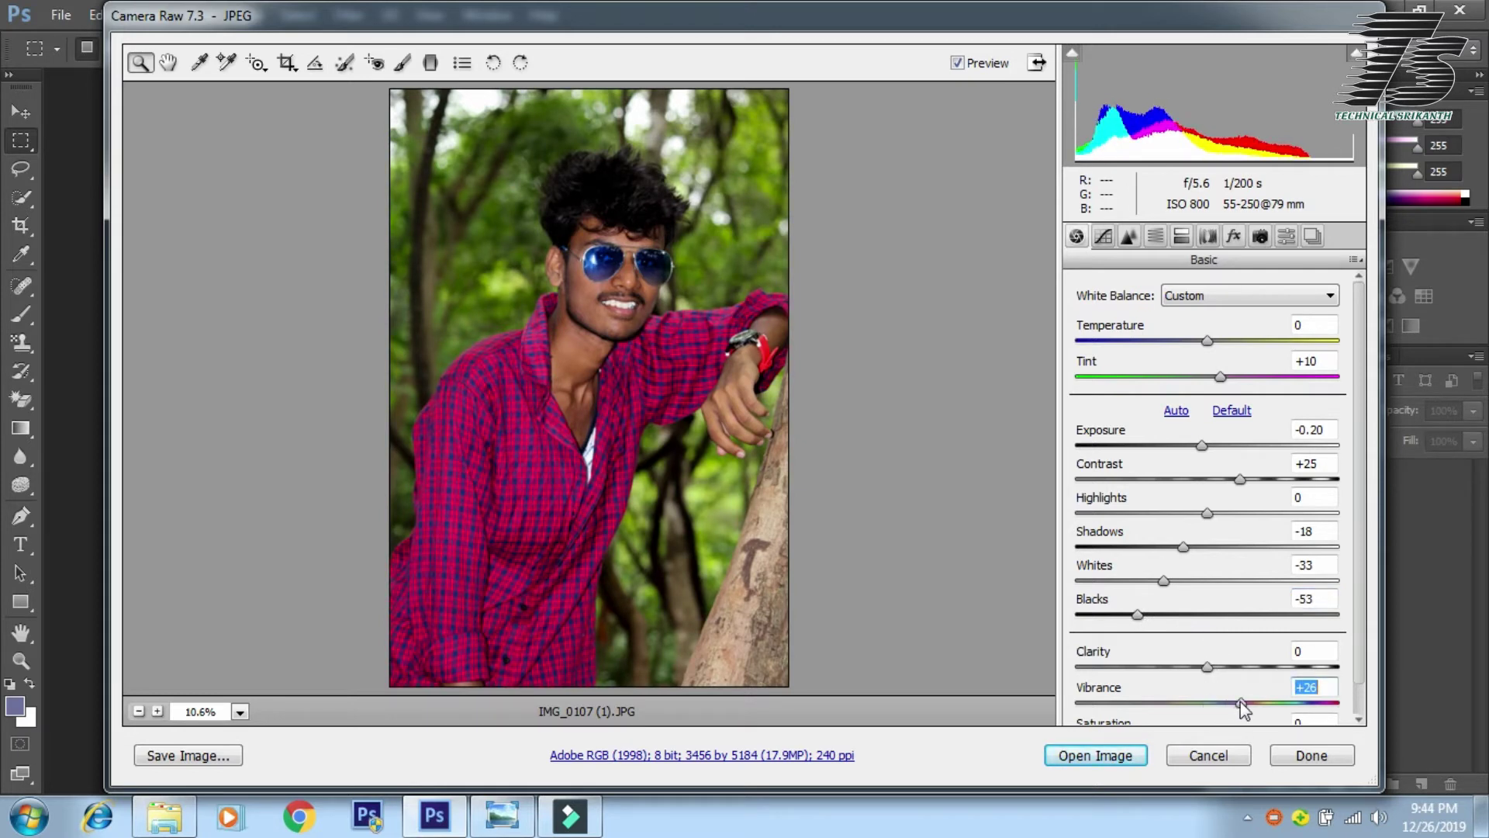
{"action": "left_click_drag", "start_coordinate": [1242, 706], "coordinate": [1252, 706]}
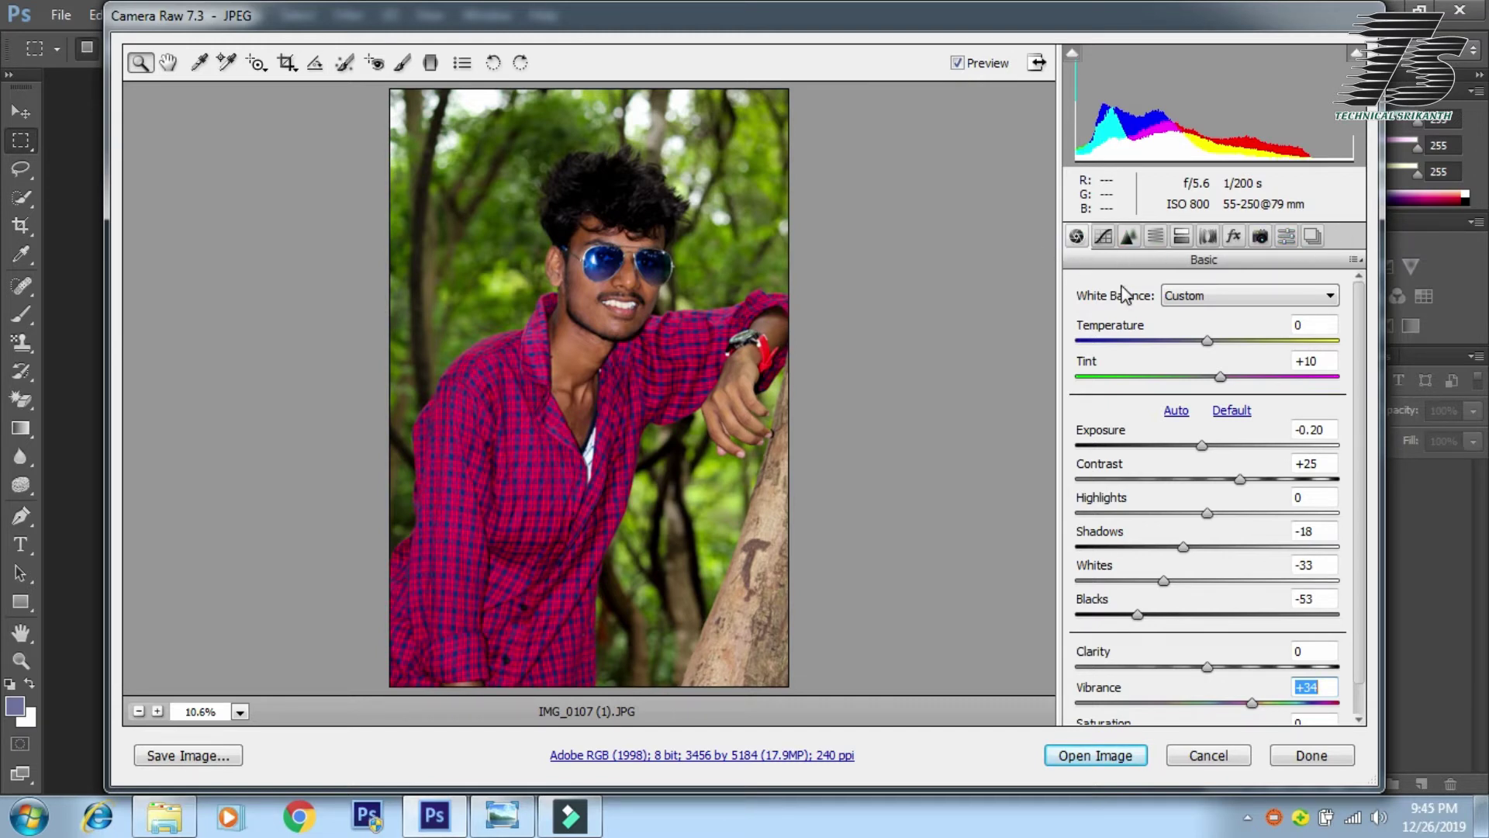
On the Detail tab, set sharpening Amount 86, Radius 2.3, Detail 82, Masking 61 and luminance noise reduction 34
{"action": "left_click", "coordinate": [1129, 236]}
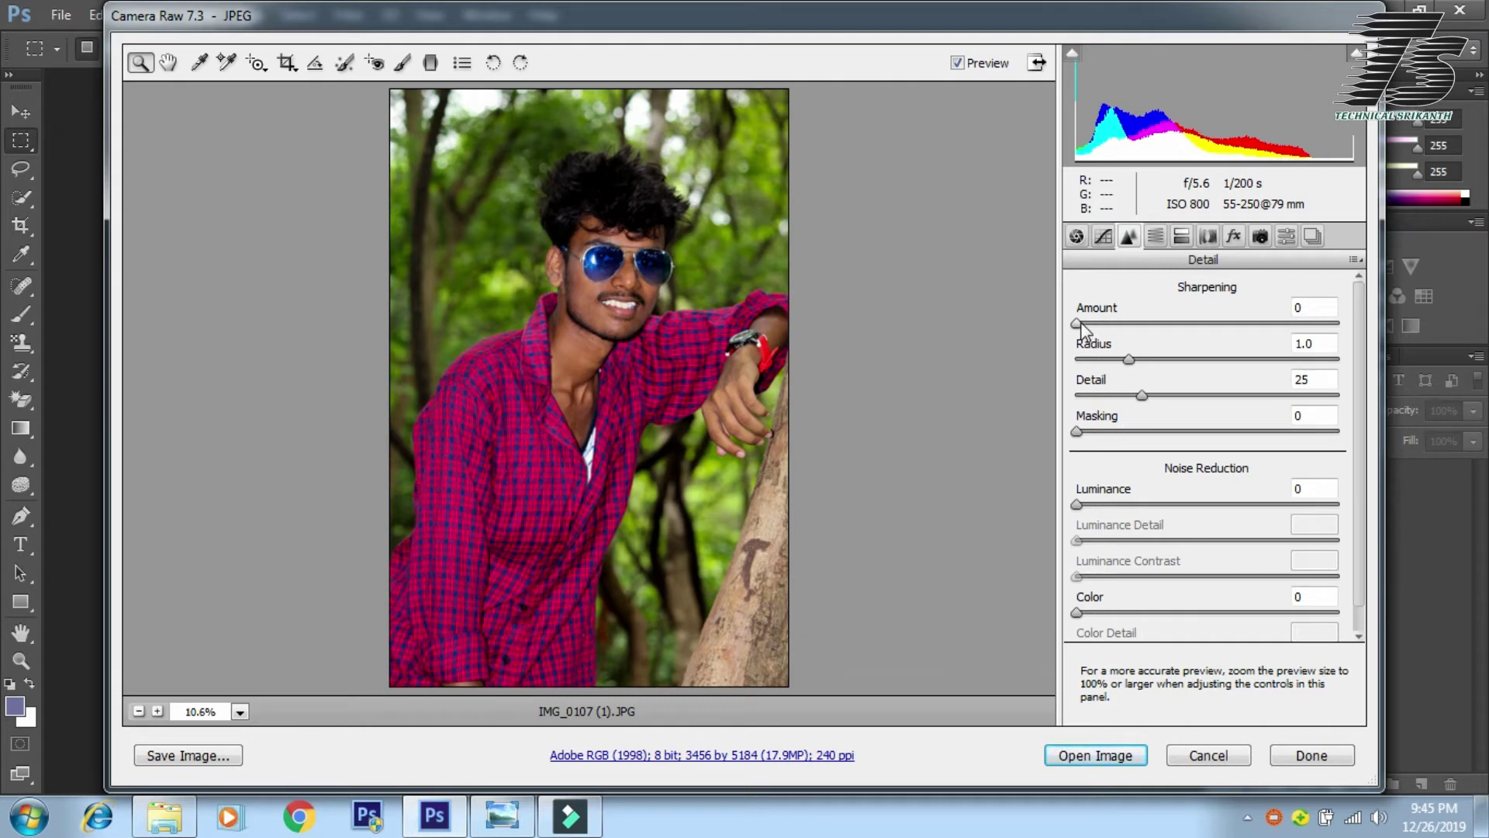
{"action": "left_click_drag", "start_coordinate": [1077, 322], "coordinate": [1226, 322]}
{"action": "left_click_drag", "start_coordinate": [1129, 359], "coordinate": [1246, 360]}
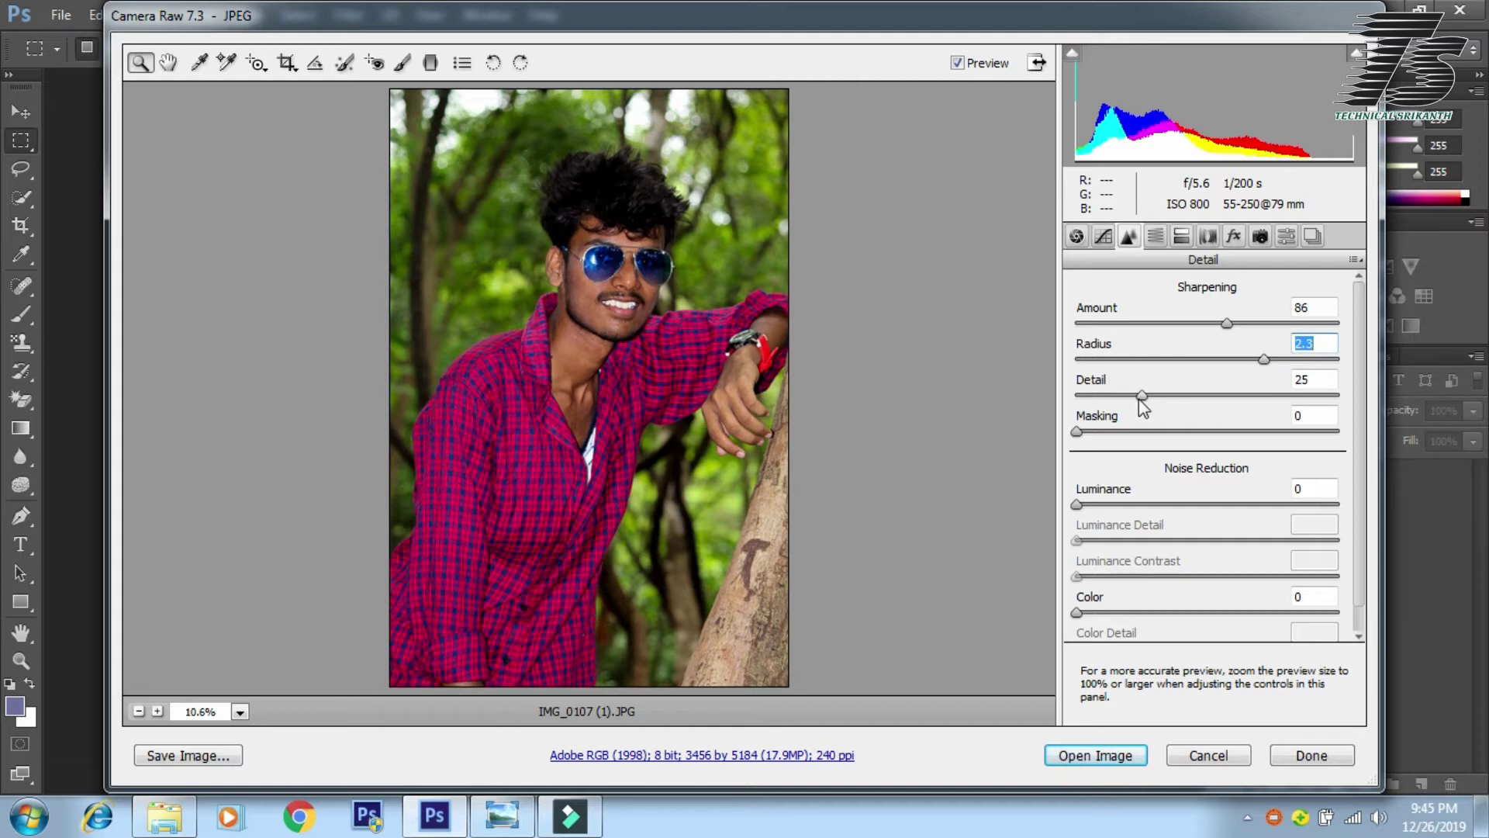
{"action": "mouse_move", "coordinate": [1142, 396]}
{"action": "left_mouse_down"}
{"action": "mouse_move", "coordinate": [1129, 395]}
{"action": "mouse_move", "coordinate": [1233, 383]}
{"action": "mouse_move", "coordinate": [1294, 402]}
{"action": "left_mouse_up"}
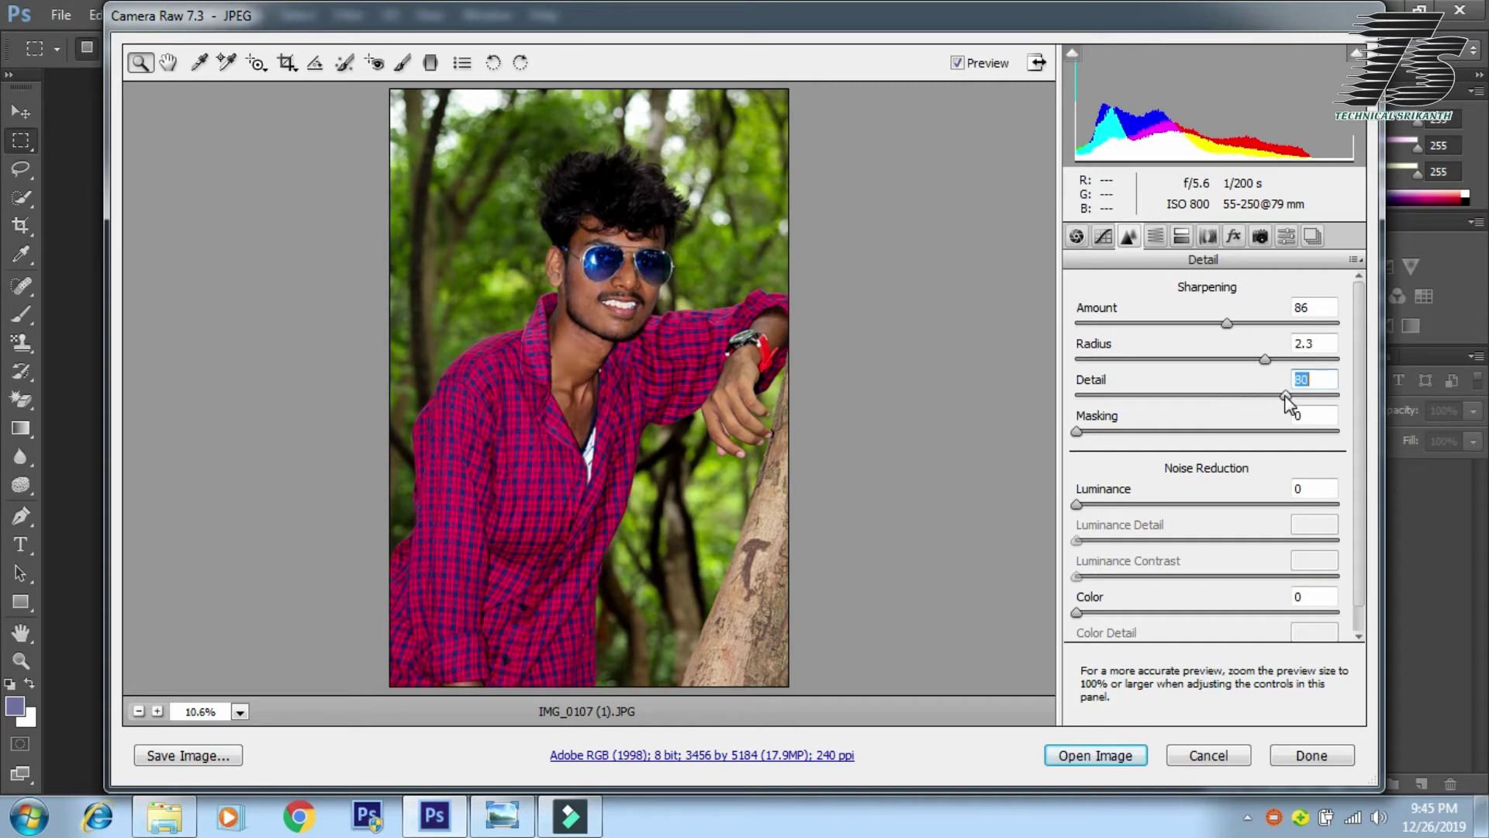
{"action": "left_click_drag", "start_coordinate": [1277, 401], "coordinate": [1290, 403]}
{"action": "left_click_drag", "start_coordinate": [1077, 430], "coordinate": [1236, 431]}
{"action": "mouse_move", "coordinate": [1077, 503]}
{"action": "left_mouse_down"}
{"action": "mouse_move", "coordinate": [1166, 504]}
{"action": "mouse_move", "coordinate": [1120, 541]}
{"action": "mouse_move", "coordinate": [1205, 577]}
{"action": "left_mouse_up"}
{"action": "left_click_drag", "start_coordinate": [1075, 612], "coordinate": [1208, 612]}
Set HSL hues: Reds −46, Oranges +36, Yellows −93, Greens −85, Aquas −13, Blues +7, Magentas −11
{"action": "left_click", "coordinate": [1156, 235]}
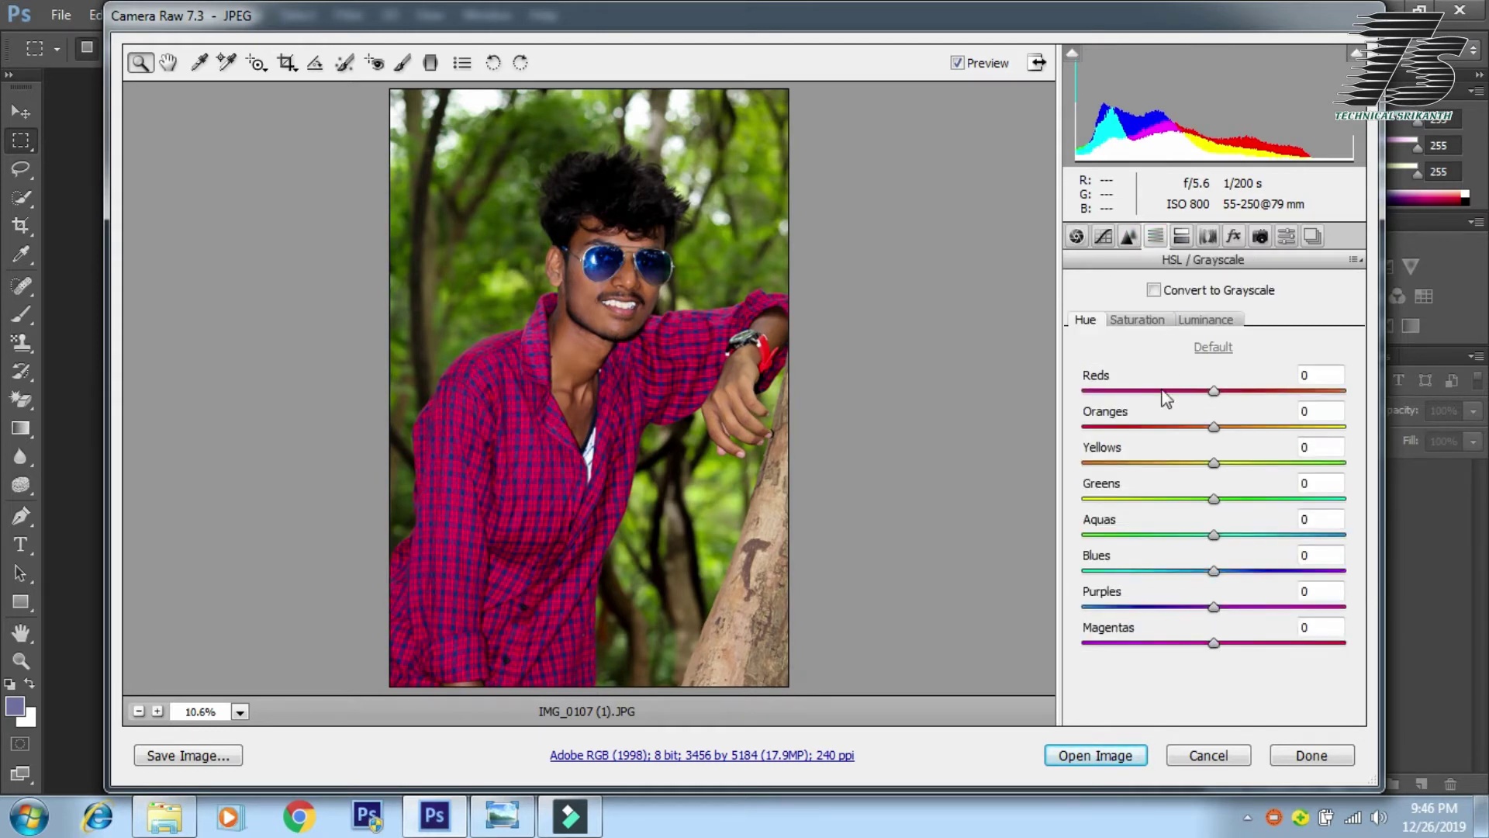
{"action": "left_click", "coordinate": [1129, 235]}
{"action": "left_click_drag", "start_coordinate": [1212, 389], "coordinate": [1154, 390]}
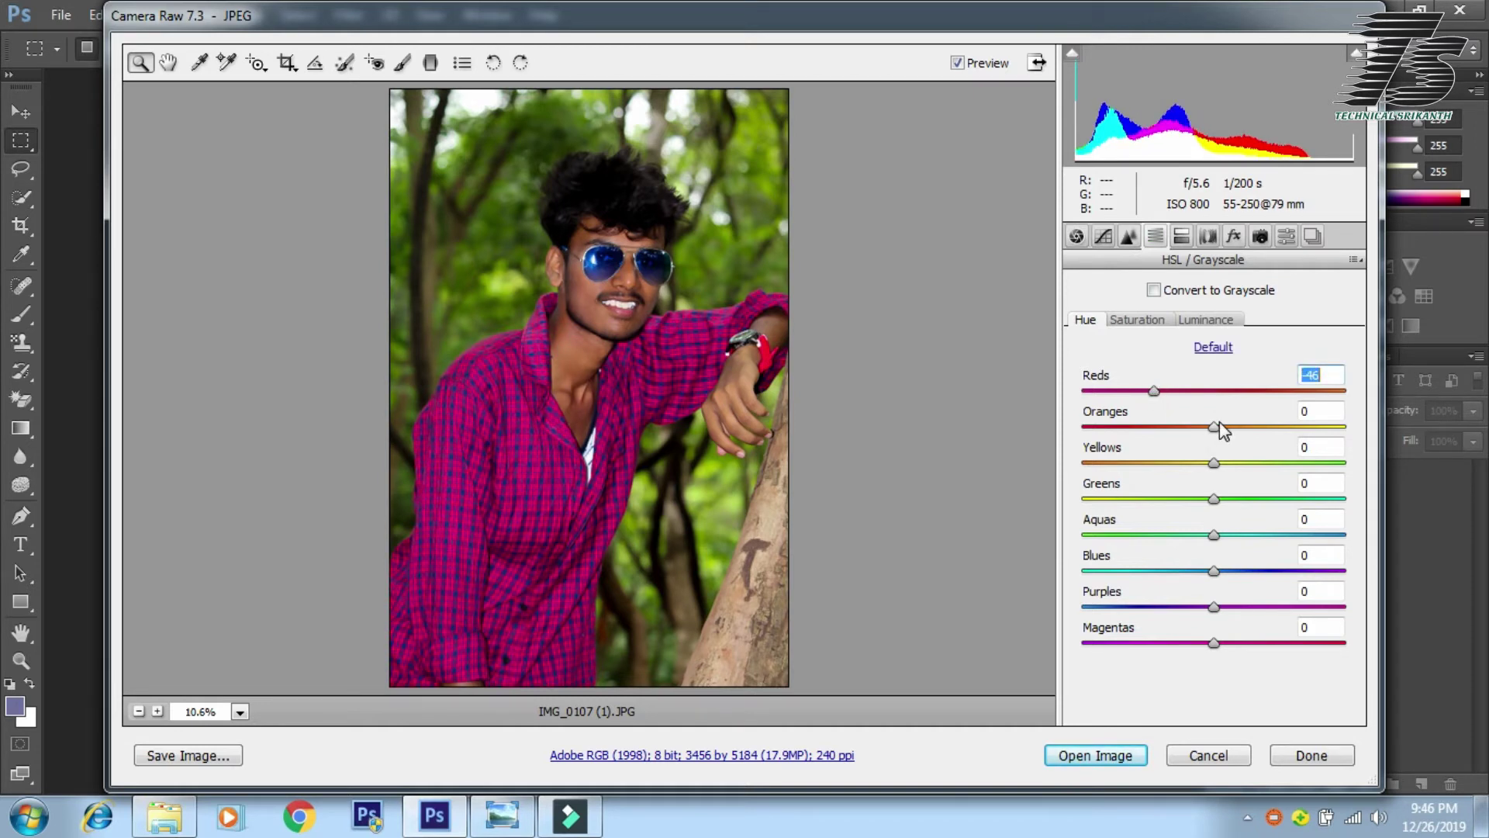
{"action": "left_click_drag", "start_coordinate": [1219, 424], "coordinate": [1260, 426]}
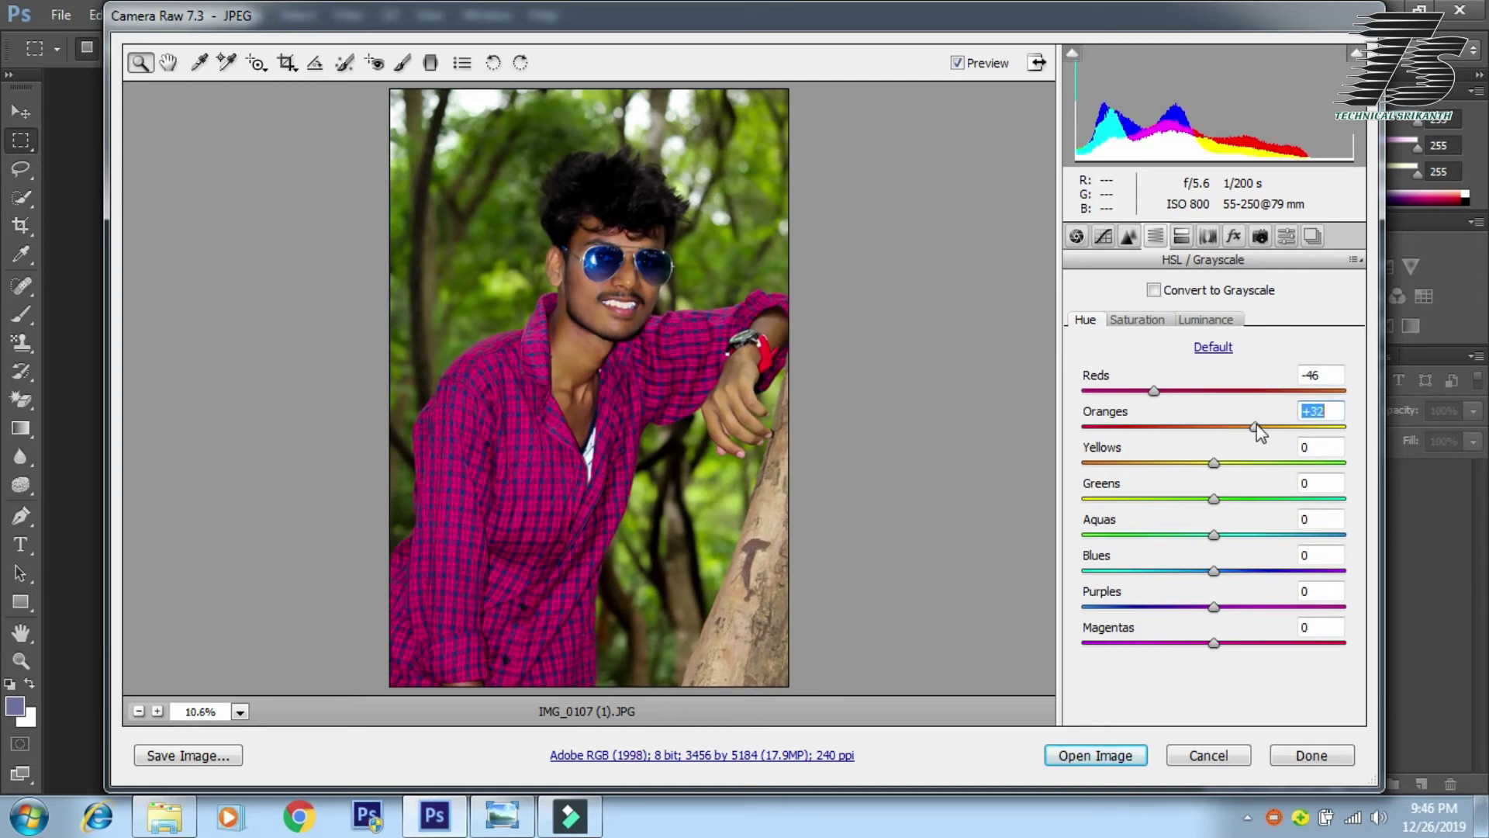
{"action": "left_click_drag", "start_coordinate": [1214, 462], "coordinate": [1112, 462]}
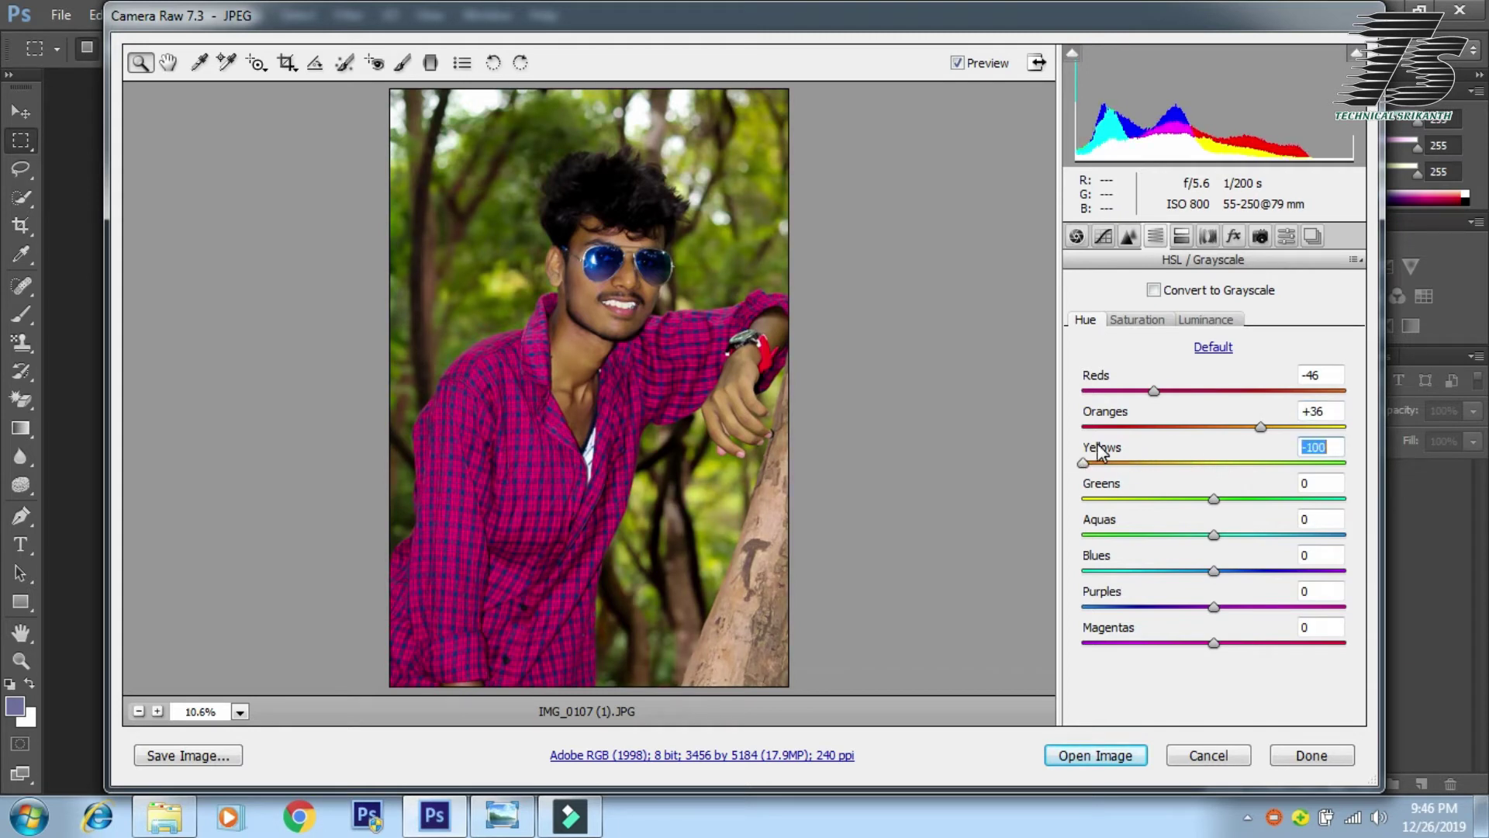
{"action": "left_click_drag", "start_coordinate": [1214, 499], "coordinate": [1126, 499]}
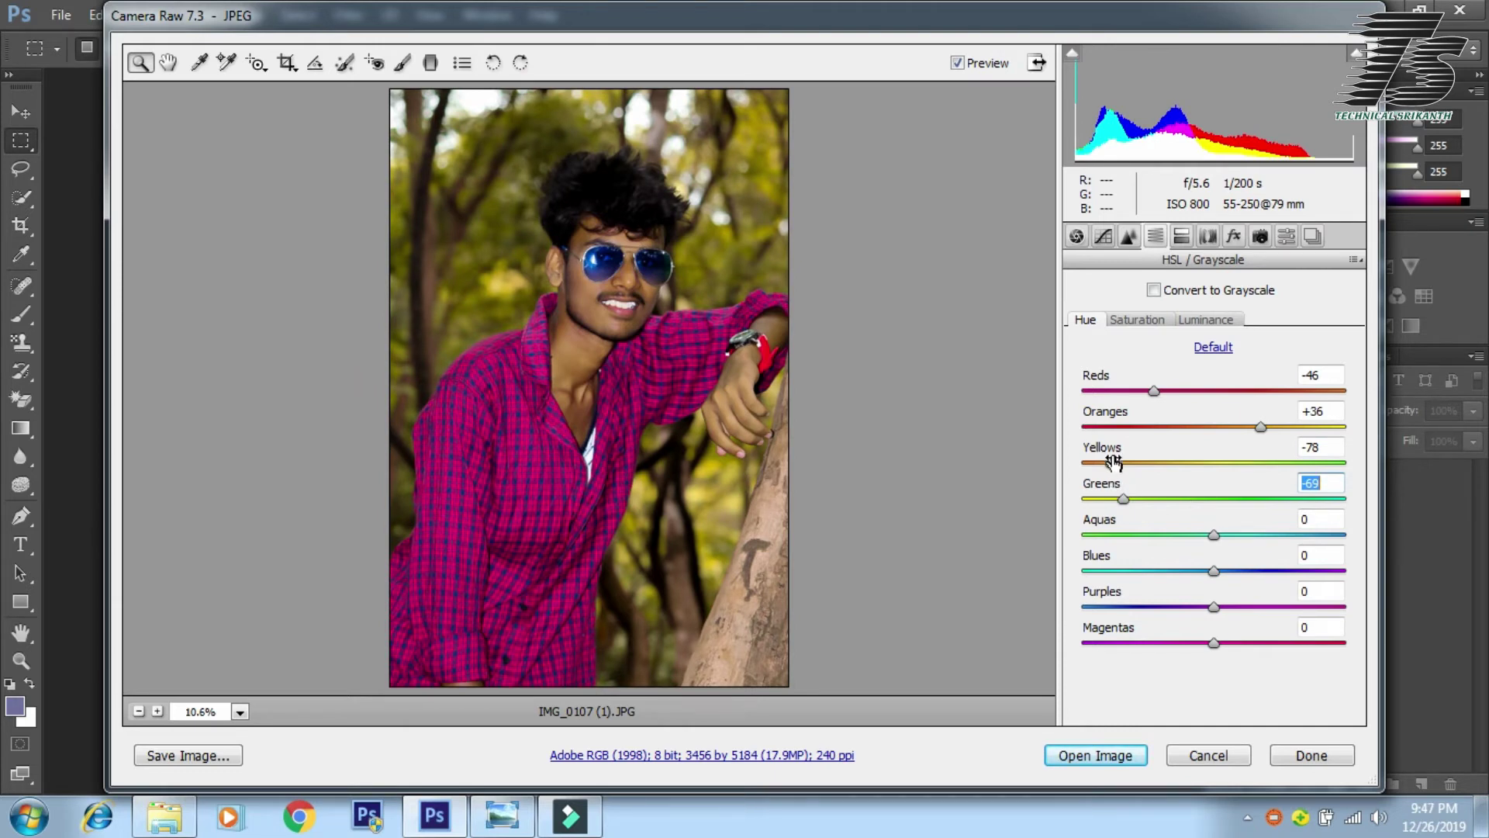
{"action": "left_click_drag", "start_coordinate": [1113, 463], "coordinate": [1131, 462]}
{"action": "mouse_move", "coordinate": [1123, 498]}
{"action": "left_mouse_down"}
{"action": "mouse_move", "coordinate": [1103, 498]}
{"action": "mouse_move", "coordinate": [1091, 463]}
{"action": "left_mouse_up"}
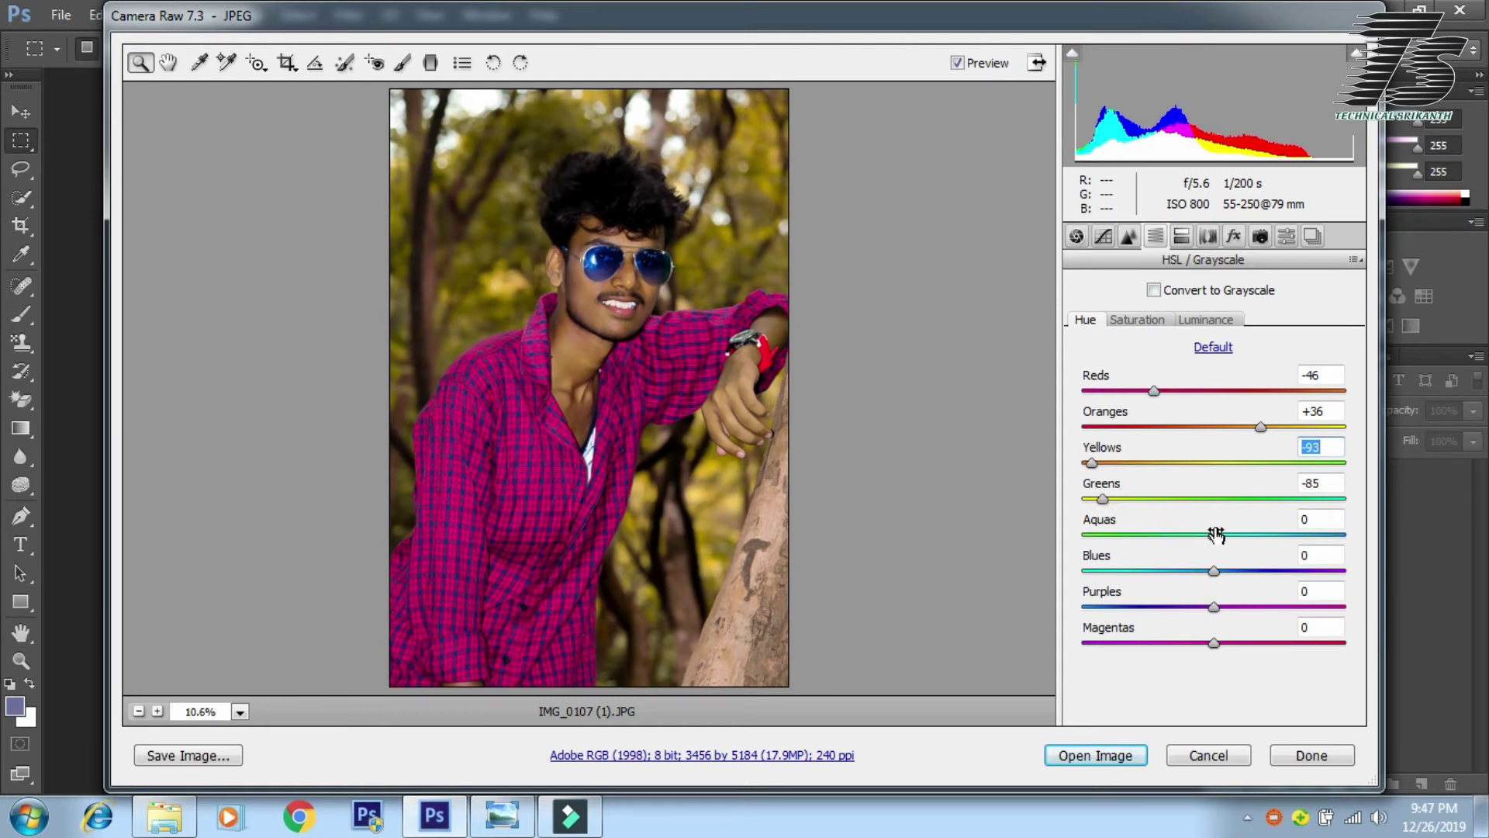
{"action": "mouse_move", "coordinate": [1215, 534]}
{"action": "left_mouse_down"}
{"action": "mouse_move", "coordinate": [1199, 534]}
{"action": "mouse_move", "coordinate": [1223, 572]}
{"action": "left_mouse_up"}
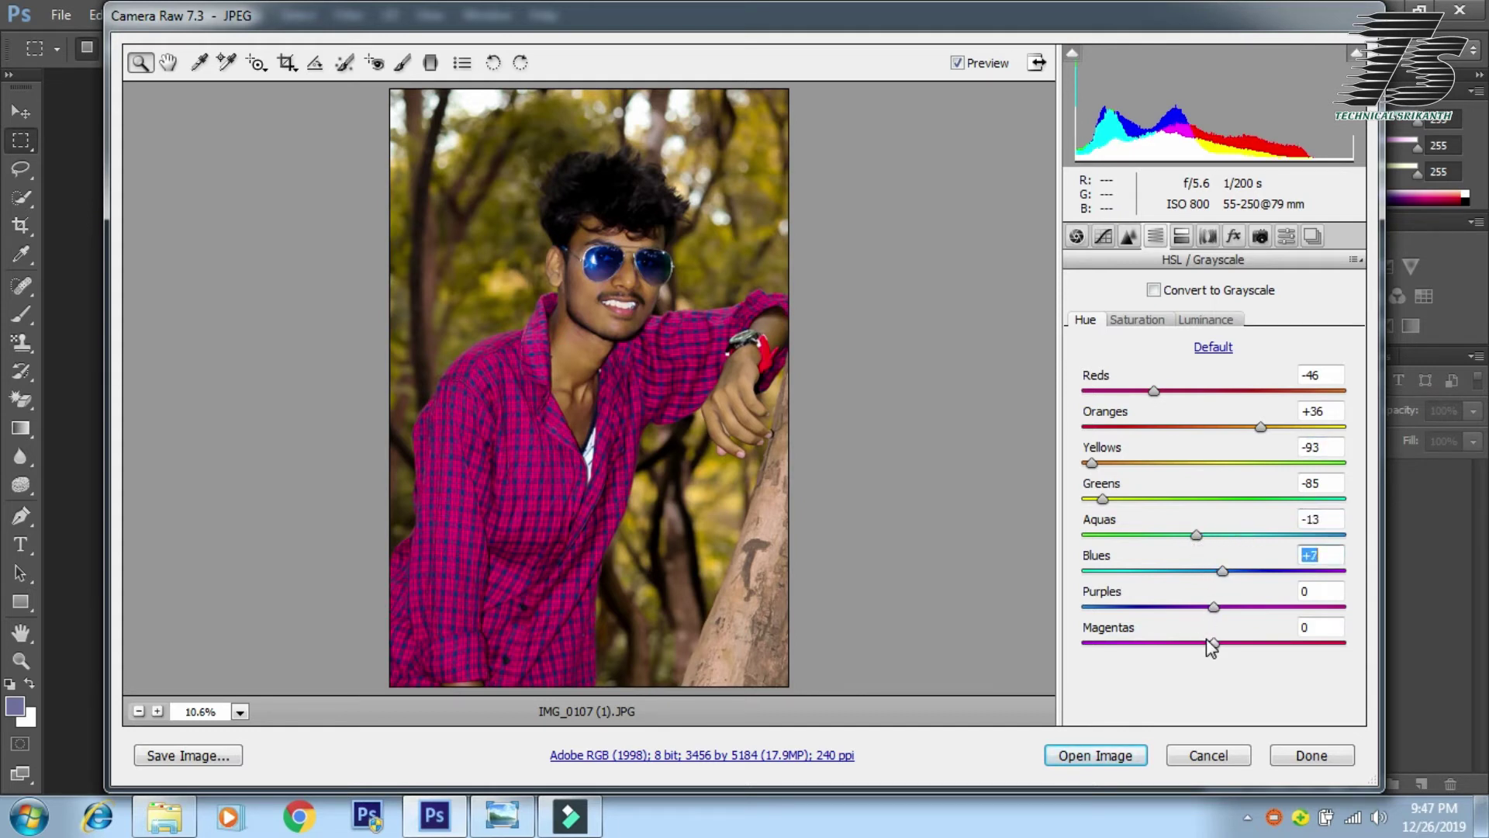
{"action": "left_click_drag", "start_coordinate": [1214, 642], "coordinate": [1200, 642]}
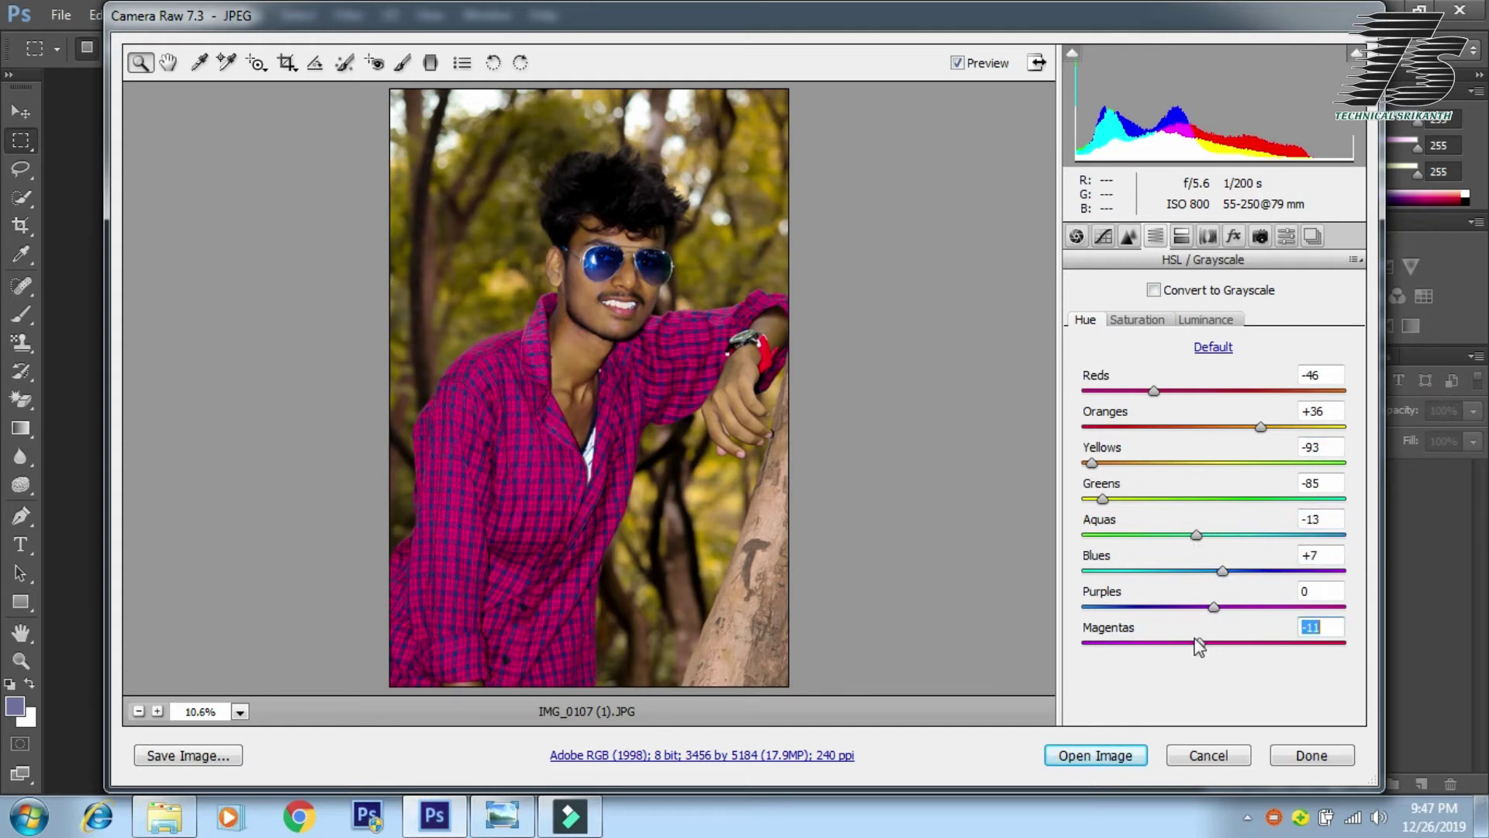
{"action": "left_click", "coordinate": [1181, 236]}
On the HSL Saturation tab, set Reds −19, Aquas +33, Blues +100 and Magentas +54, with small tweaks to the others
{"action": "left_click", "coordinate": [1156, 236]}
{"action": "left_click", "coordinate": [1153, 321]}
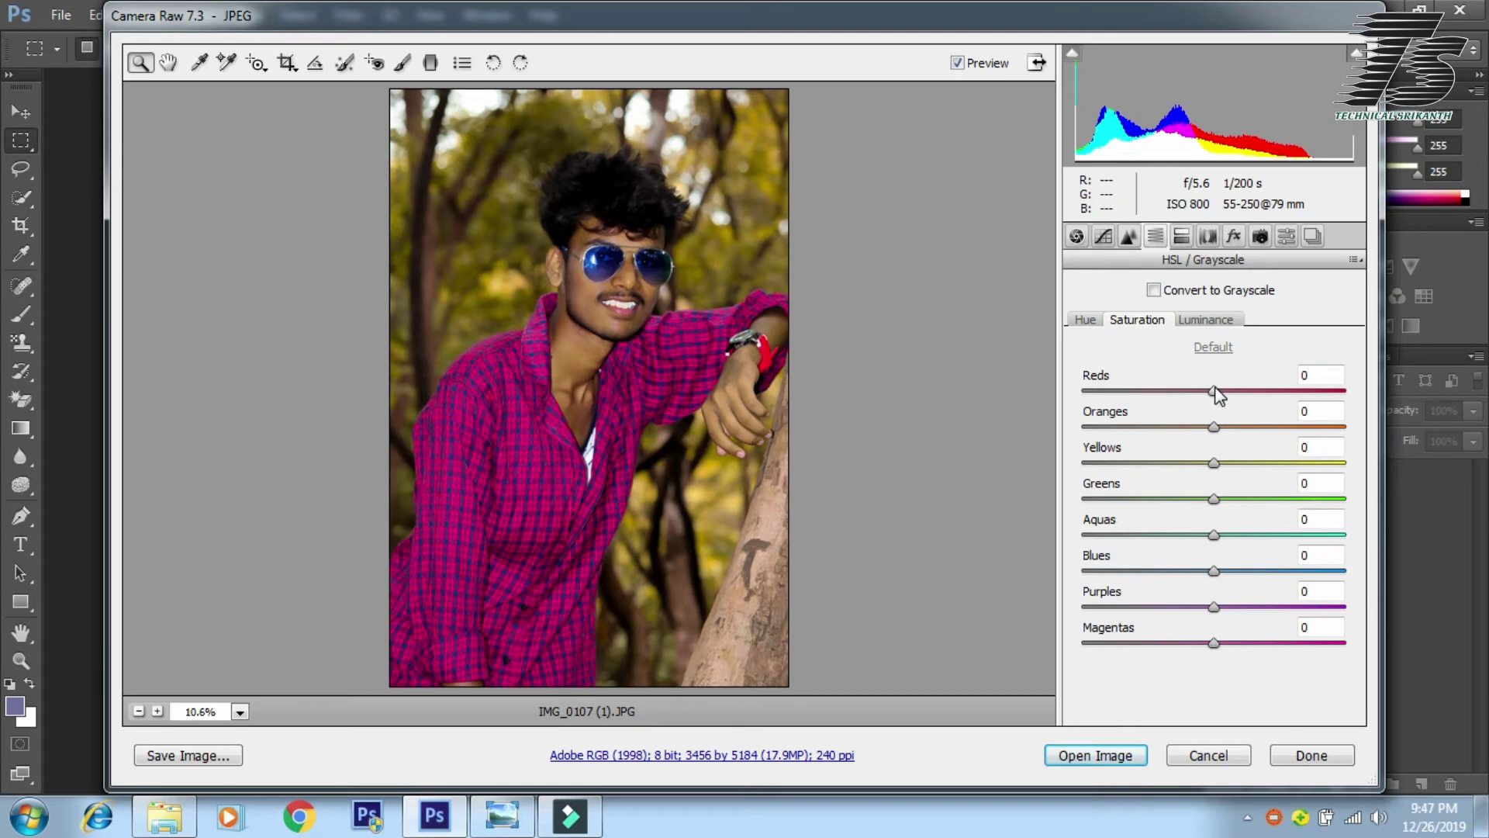
{"action": "mouse_move", "coordinate": [1214, 392]}
{"action": "left_mouse_down"}
{"action": "mouse_move", "coordinate": [1127, 393]}
{"action": "mouse_move", "coordinate": [1189, 398]}
{"action": "mouse_move", "coordinate": [1153, 435]}
{"action": "mouse_move", "coordinate": [1209, 427]}
{"action": "mouse_move", "coordinate": [1206, 463]}
{"action": "mouse_move", "coordinate": [1239, 500]}
{"action": "mouse_move", "coordinate": [1318, 501]}
{"action": "left_mouse_up"}
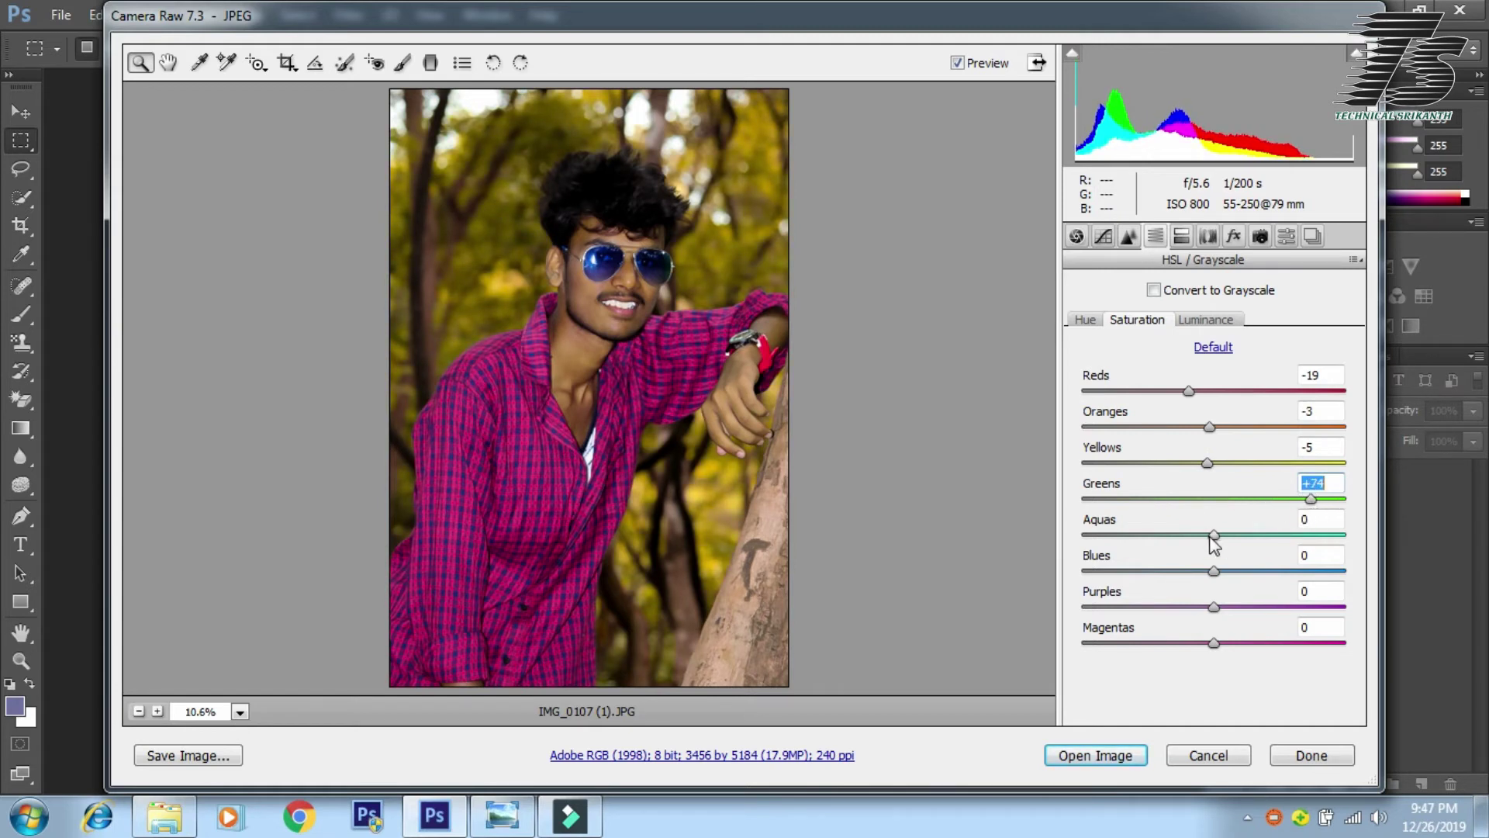
{"action": "left_click_drag", "start_coordinate": [1213, 535], "coordinate": [987, 543]}
{"action": "mouse_move", "coordinate": [1083, 535]}
{"action": "left_mouse_down"}
{"action": "mouse_move", "coordinate": [1257, 535]}
{"action": "mouse_move", "coordinate": [1347, 571]}
{"action": "left_mouse_up"}
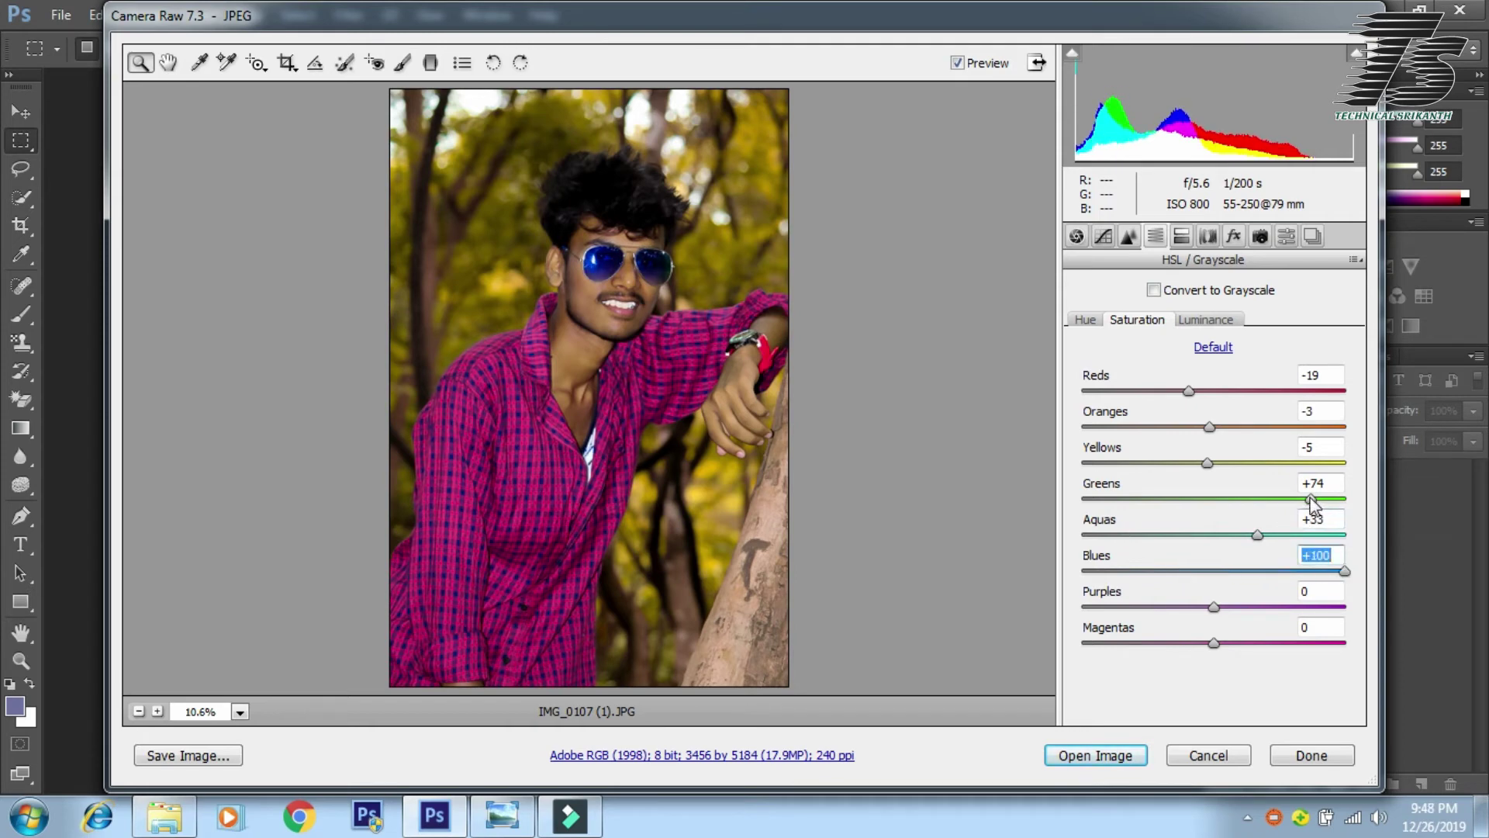
{"action": "left_click_drag", "start_coordinate": [1311, 498], "coordinate": [1211, 500]}
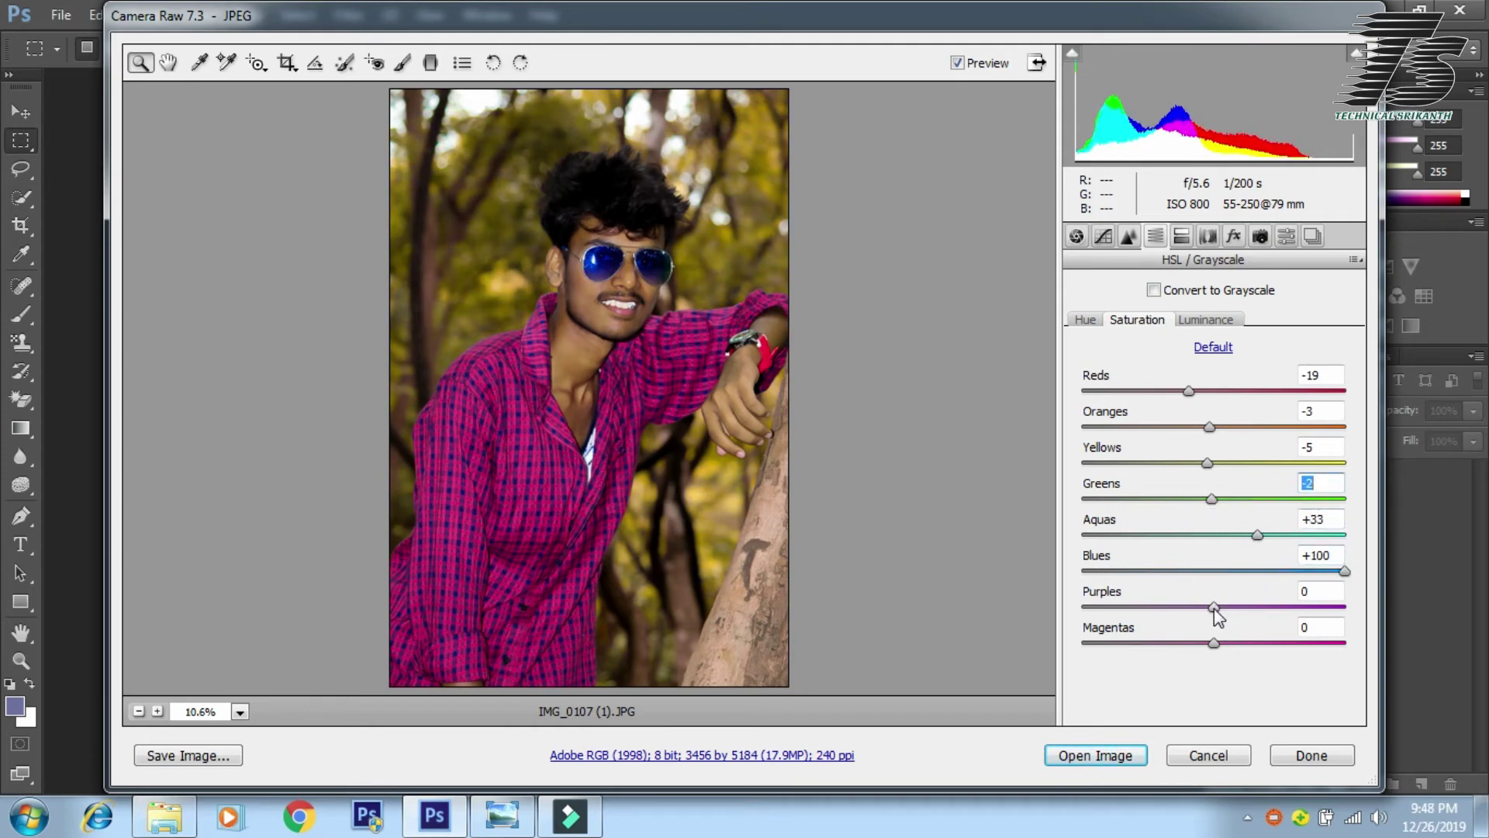
{"action": "left_click", "coordinate": [1215, 607]}
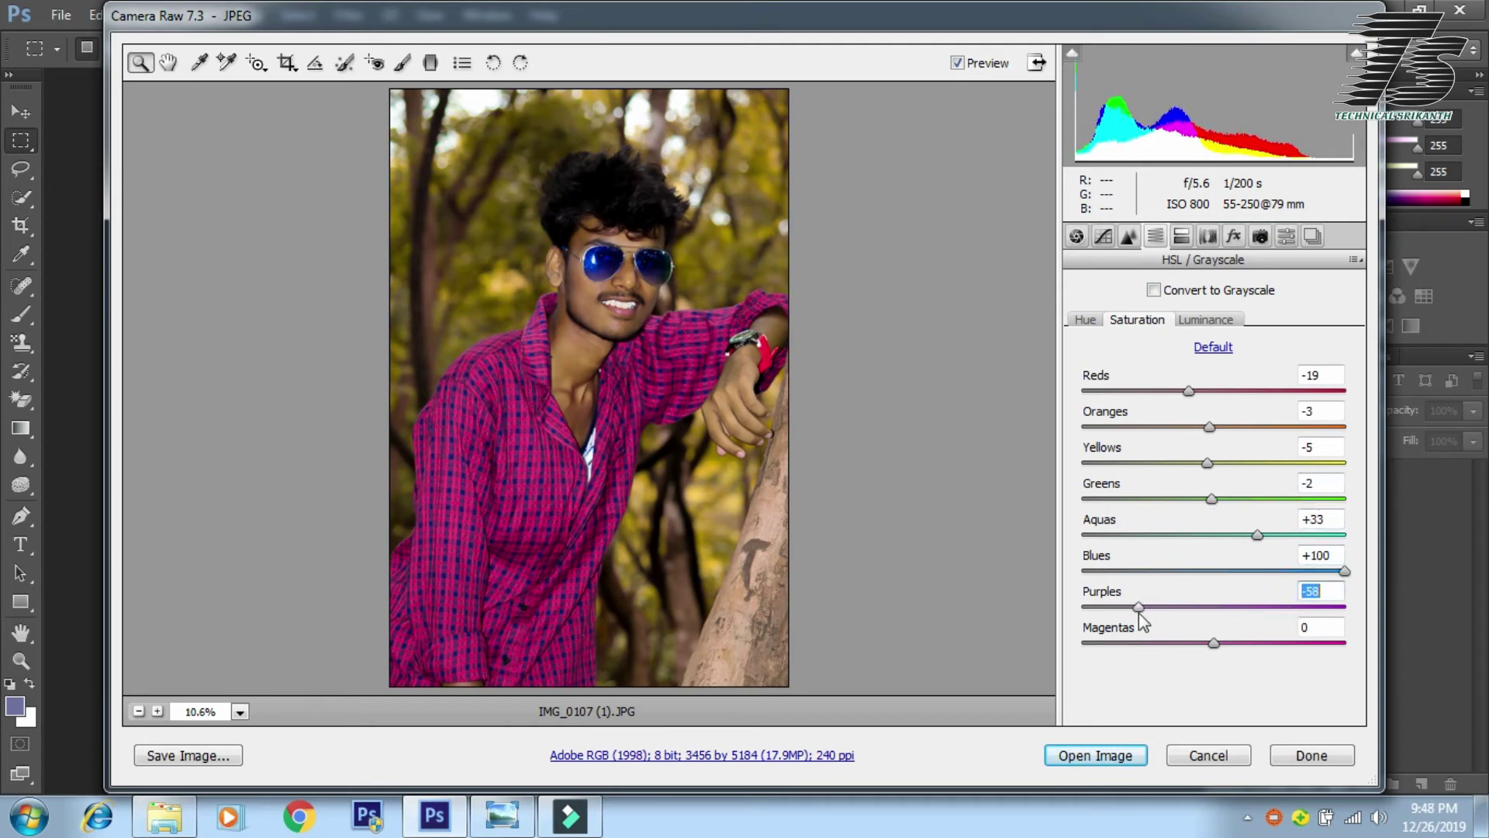
{"action": "left_click", "coordinate": [1213, 643]}
{"action": "mouse_move", "coordinate": [1223, 643]}
{"action": "left_mouse_down"}
{"action": "mouse_move", "coordinate": [1362, 656]}
{"action": "mouse_move", "coordinate": [1284, 660]}
{"action": "left_mouse_up"}
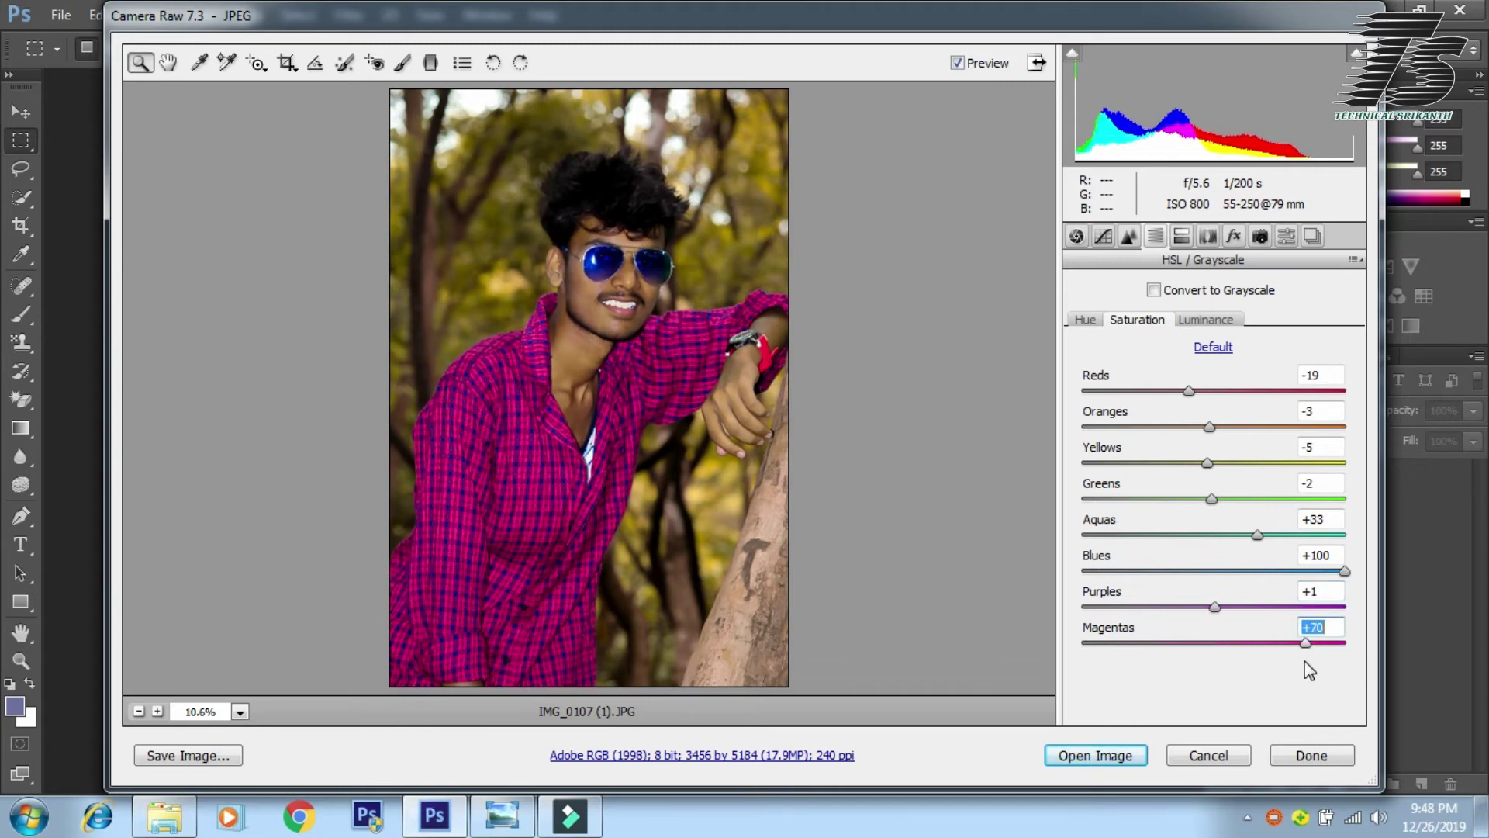
Set an initial highlights hue and saturation on the Split Toning tab
{"action": "left_click", "coordinate": [1181, 236]}
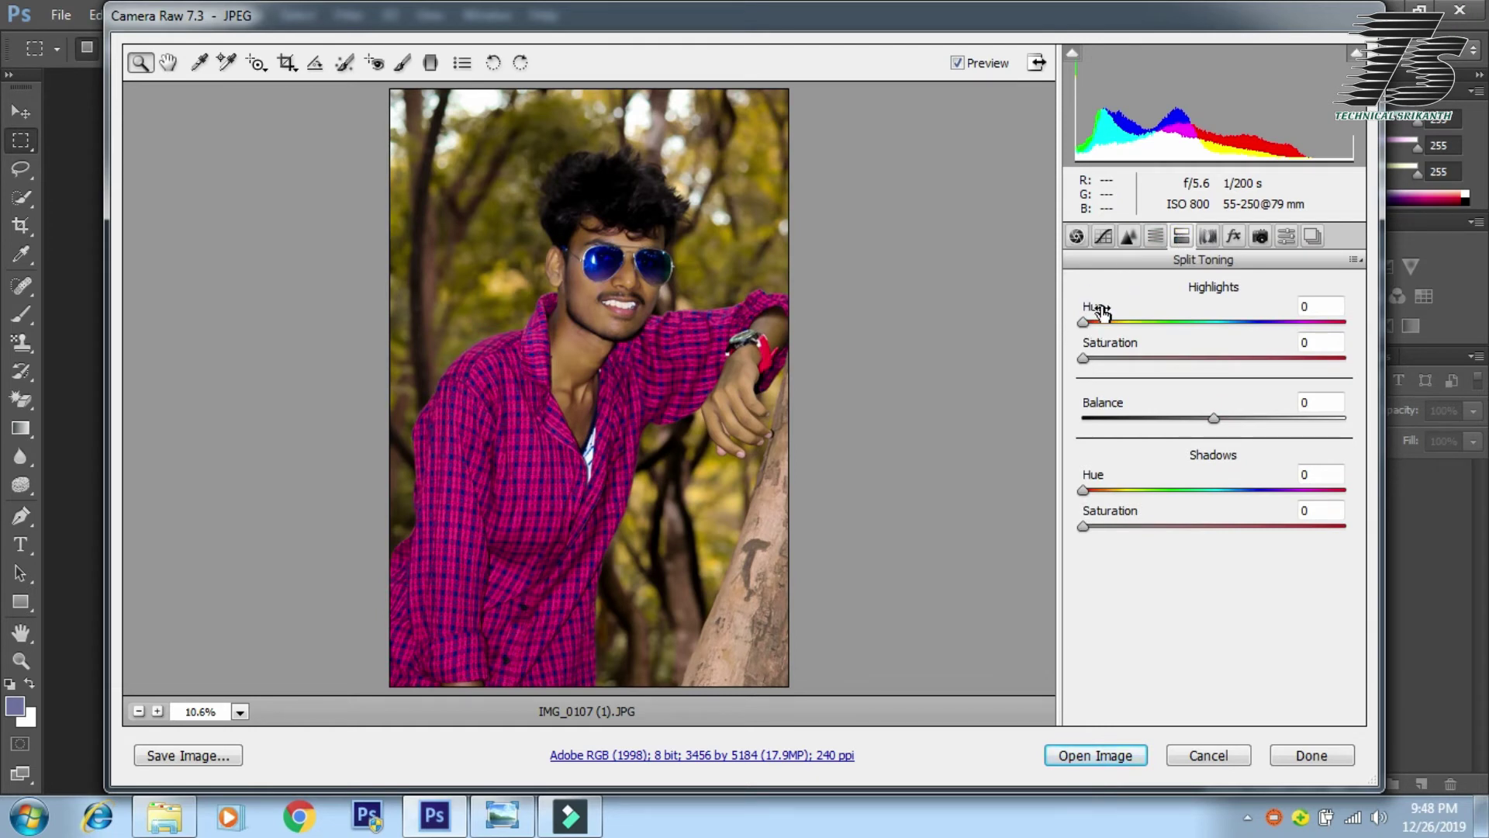
{"action": "mouse_move", "coordinate": [1084, 322]}
{"action": "left_mouse_down"}
{"action": "mouse_move", "coordinate": [1071, 339]}
{"action": "mouse_move", "coordinate": [1112, 329]}
{"action": "left_mouse_up"}
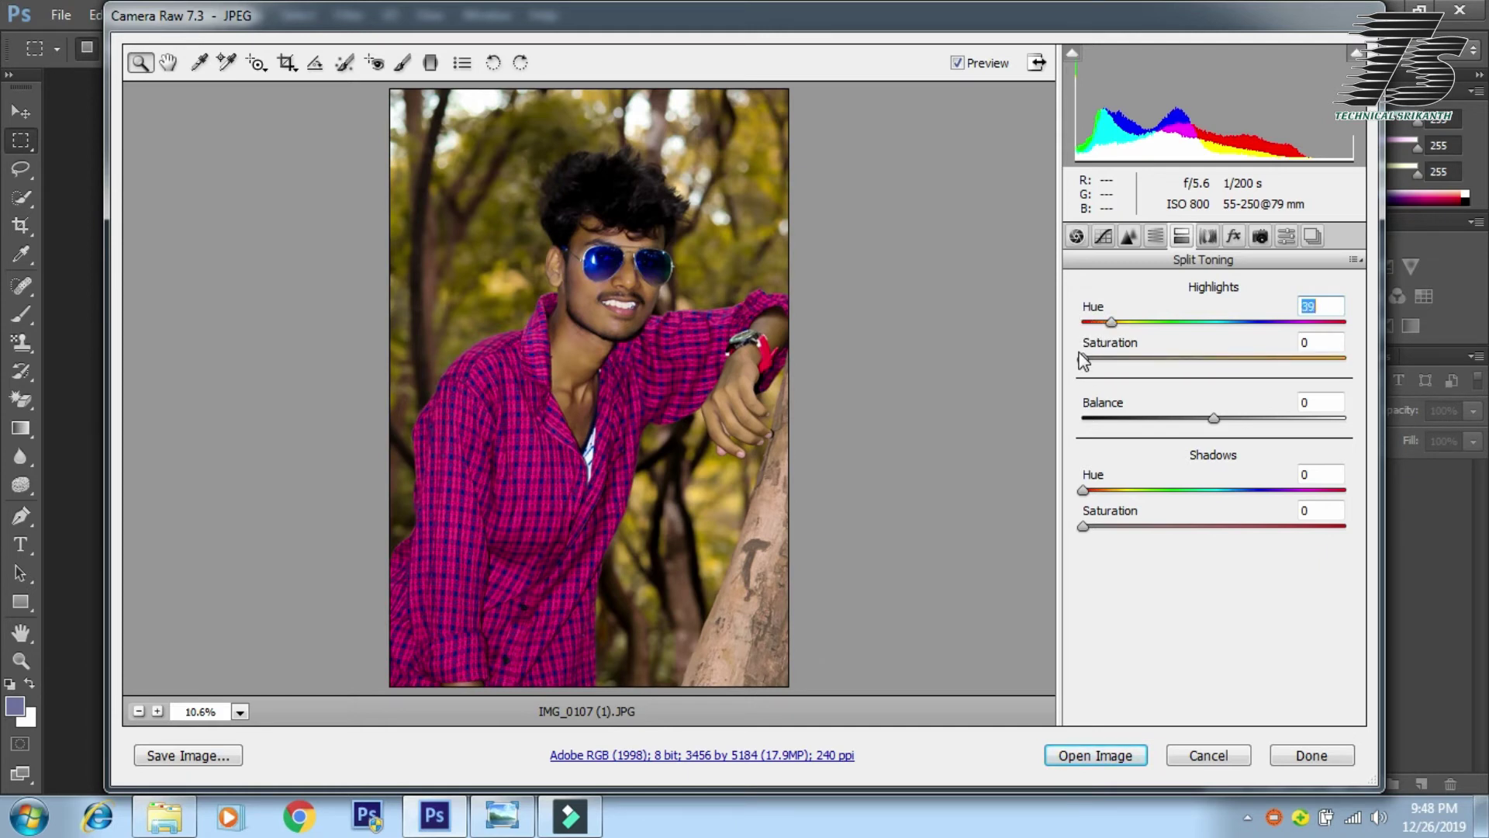
{"action": "mouse_move", "coordinate": [1083, 358]}
{"action": "left_mouse_down"}
{"action": "mouse_move", "coordinate": [1014, 357]}
{"action": "mouse_move", "coordinate": [1100, 359]}
{"action": "left_mouse_up"}
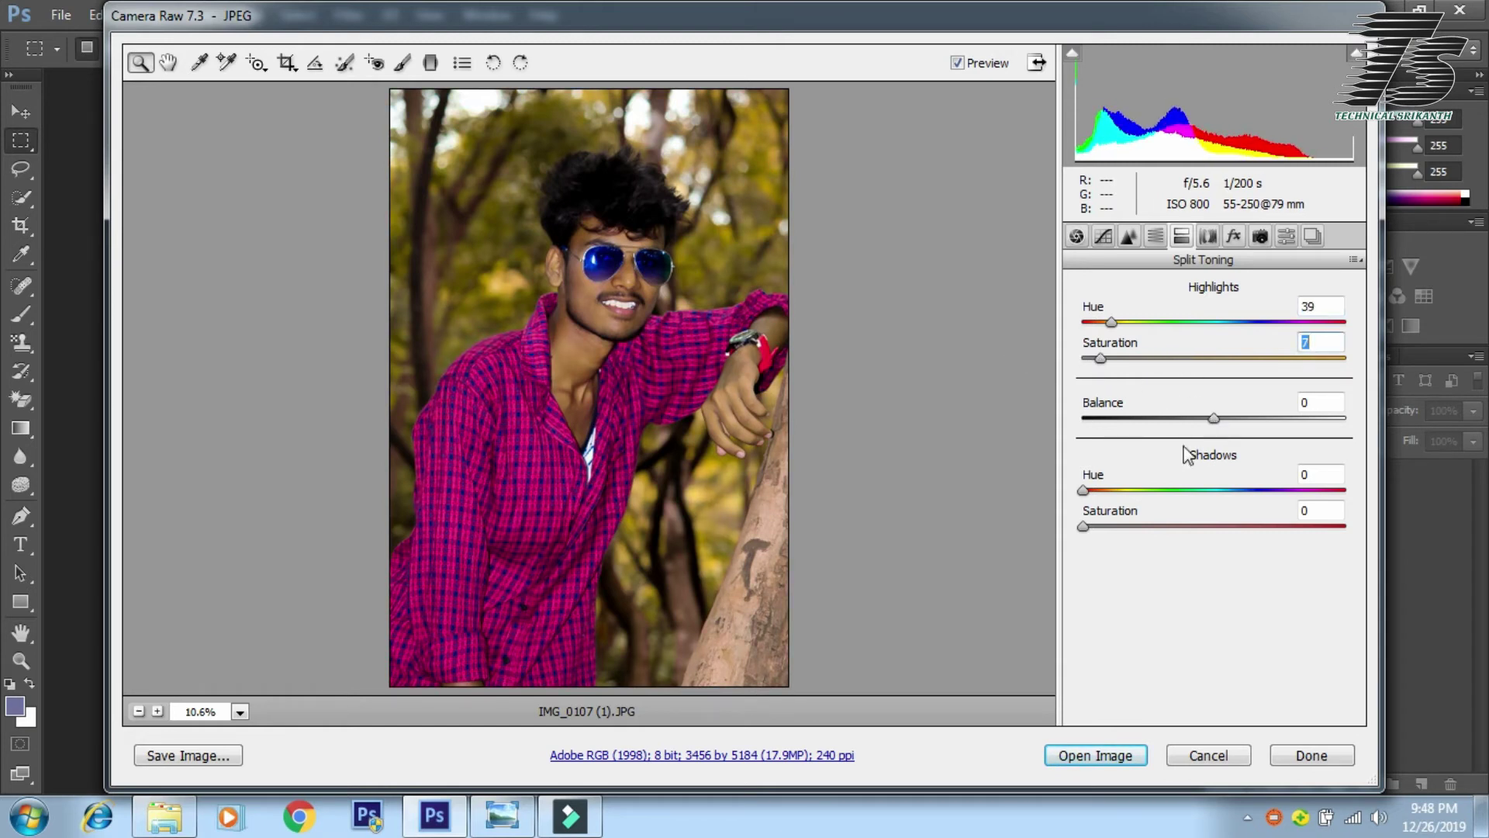
Browse the Lens Corrections and Effects tabs, viewing the colour fringe options
{"action": "left_click", "coordinate": [1213, 245]}
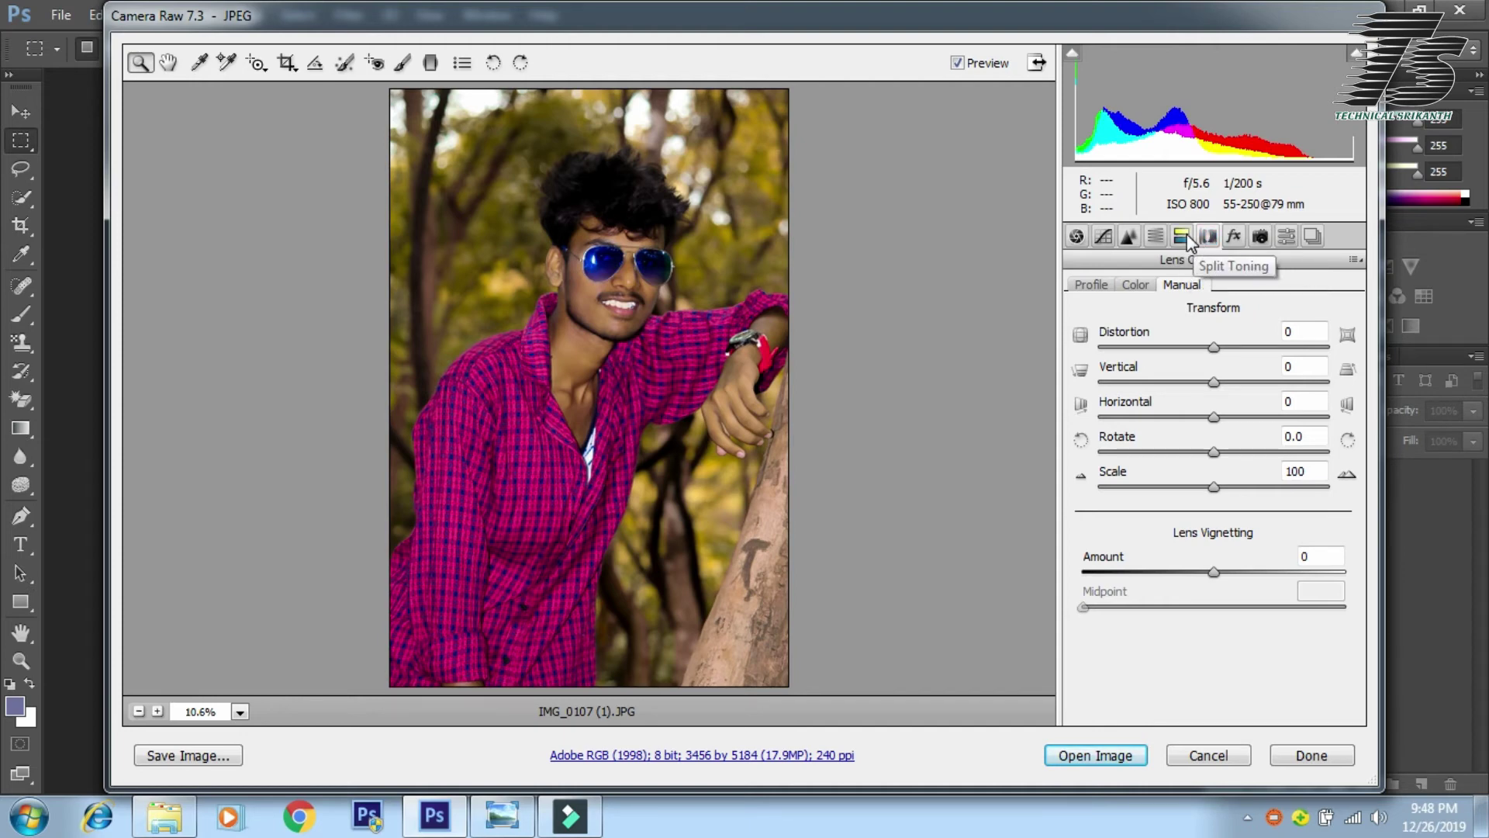
{"action": "left_click", "coordinate": [1181, 236]}
{"action": "left_click", "coordinate": [1208, 237]}
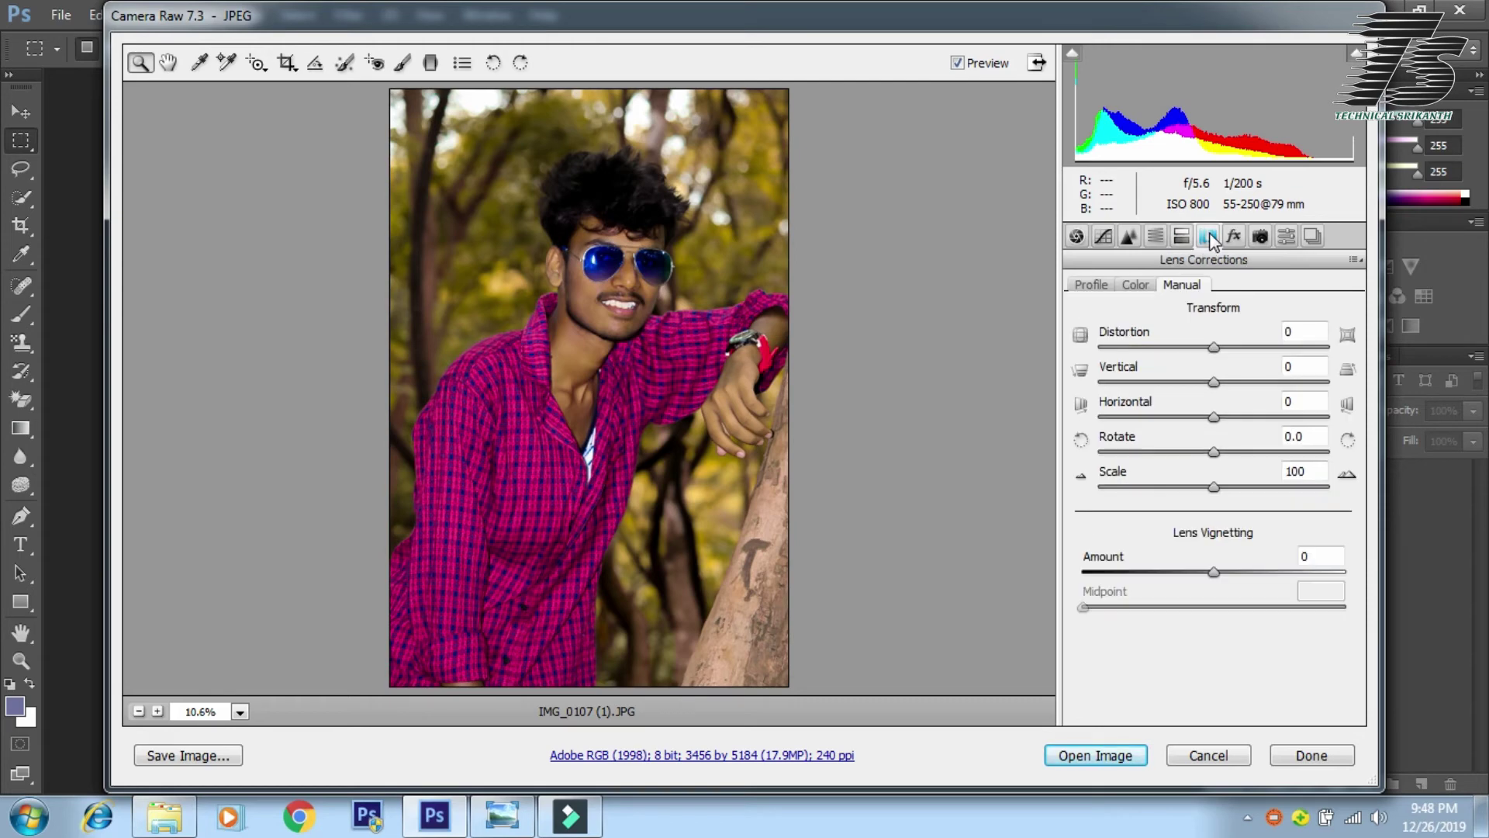
{"action": "left_click", "coordinate": [1231, 238]}
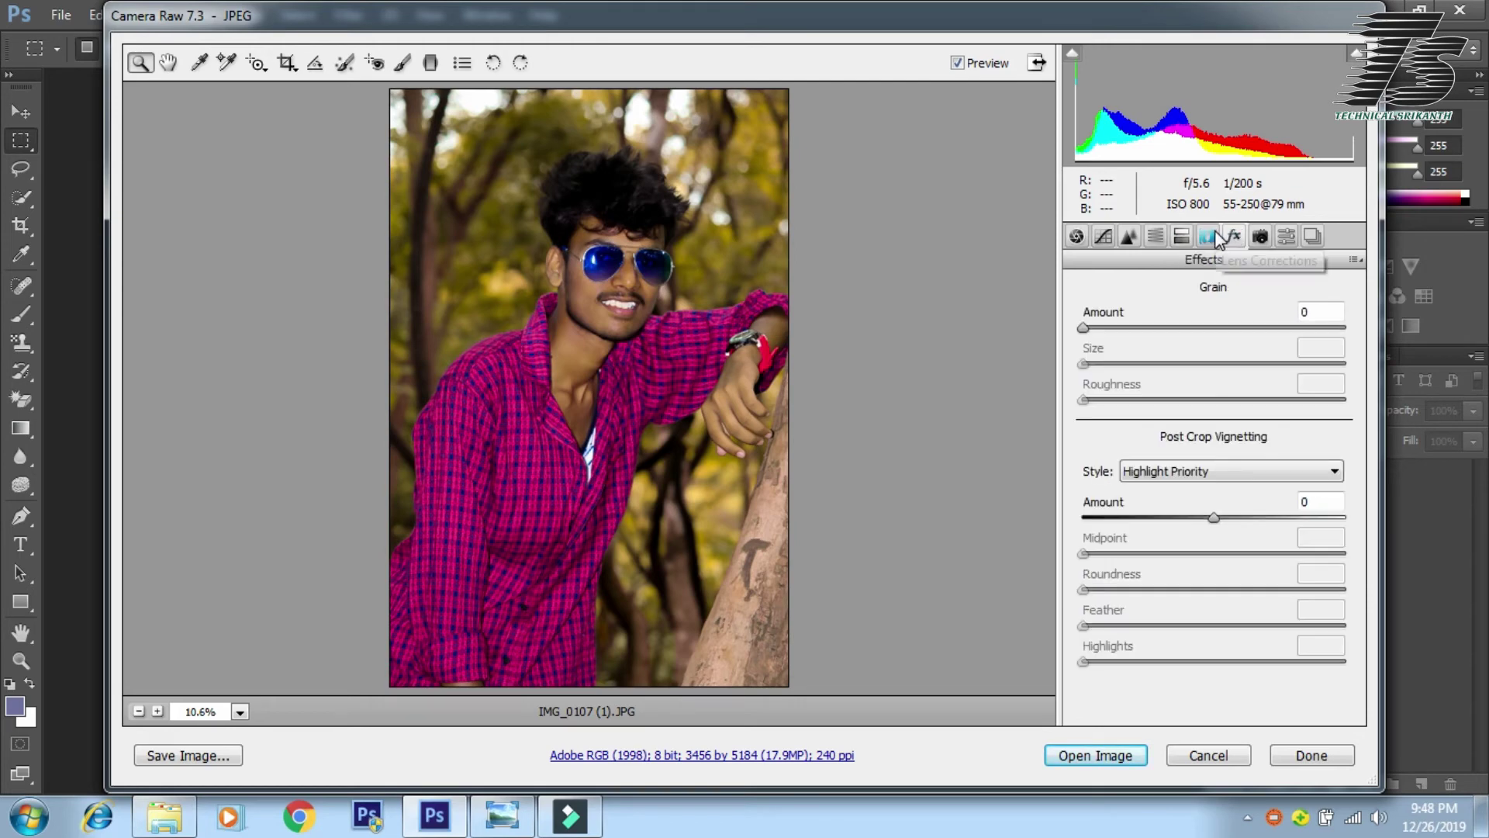
{"action": "left_click", "coordinate": [1216, 237]}
{"action": "left_click", "coordinate": [1135, 284]}
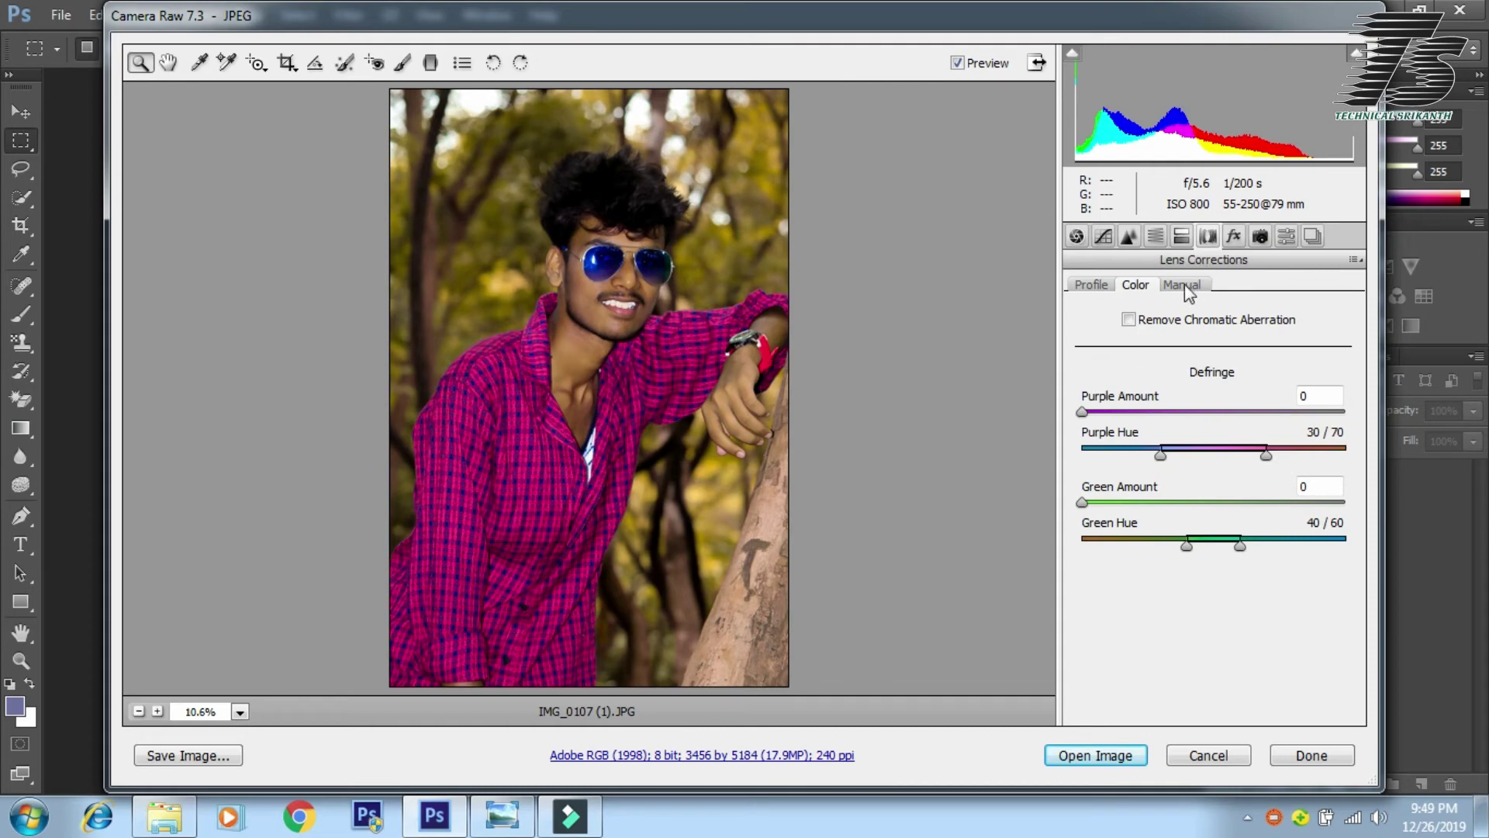
Enter split toning highlights hue 39 and set highlights saturation to 7
{"action": "left_click", "coordinate": [1233, 236]}
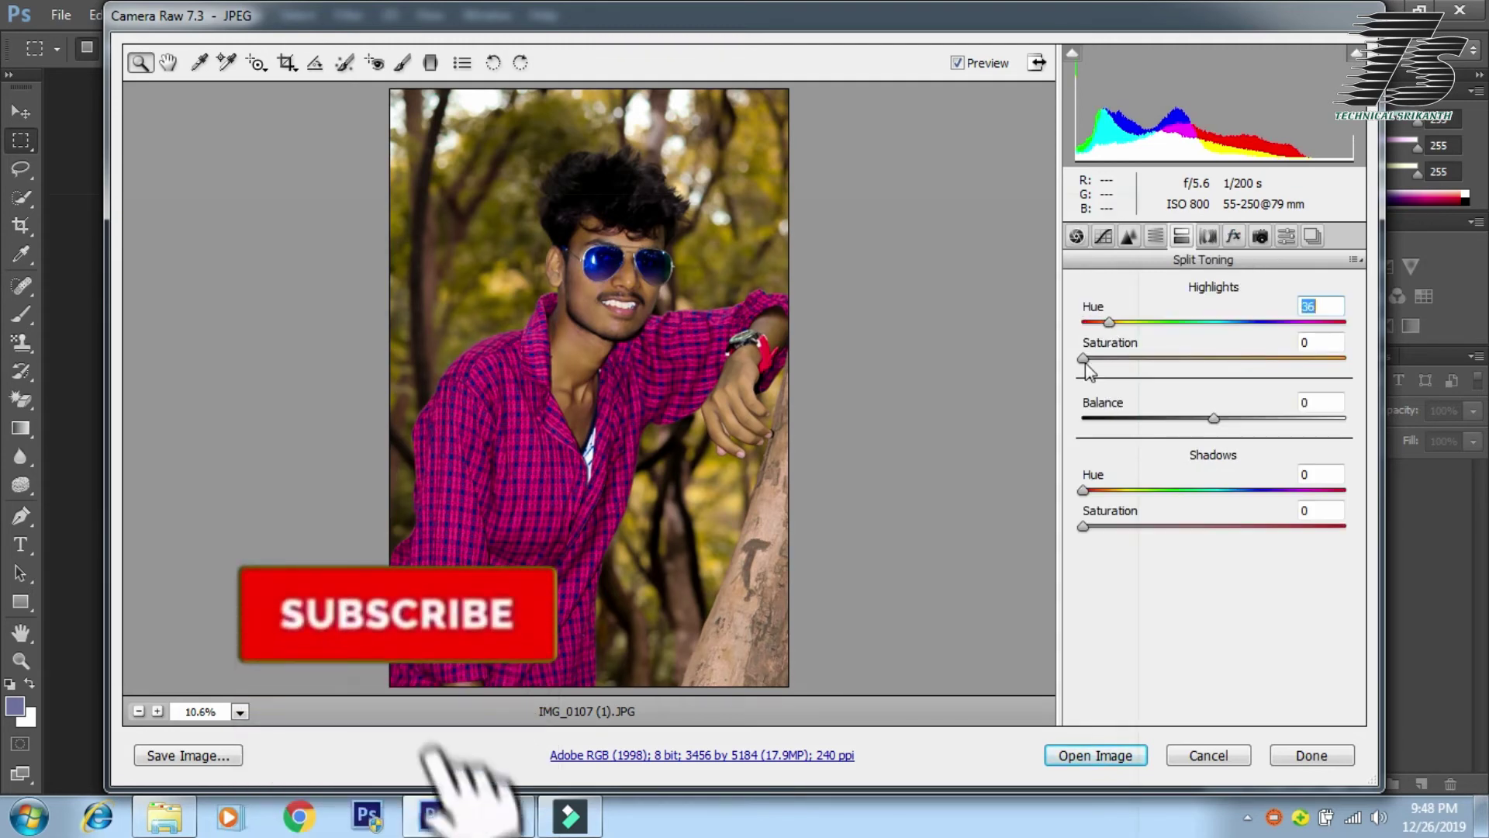
{"action": "left_click_drag", "start_coordinate": [1109, 322], "coordinate": [1082, 322]}
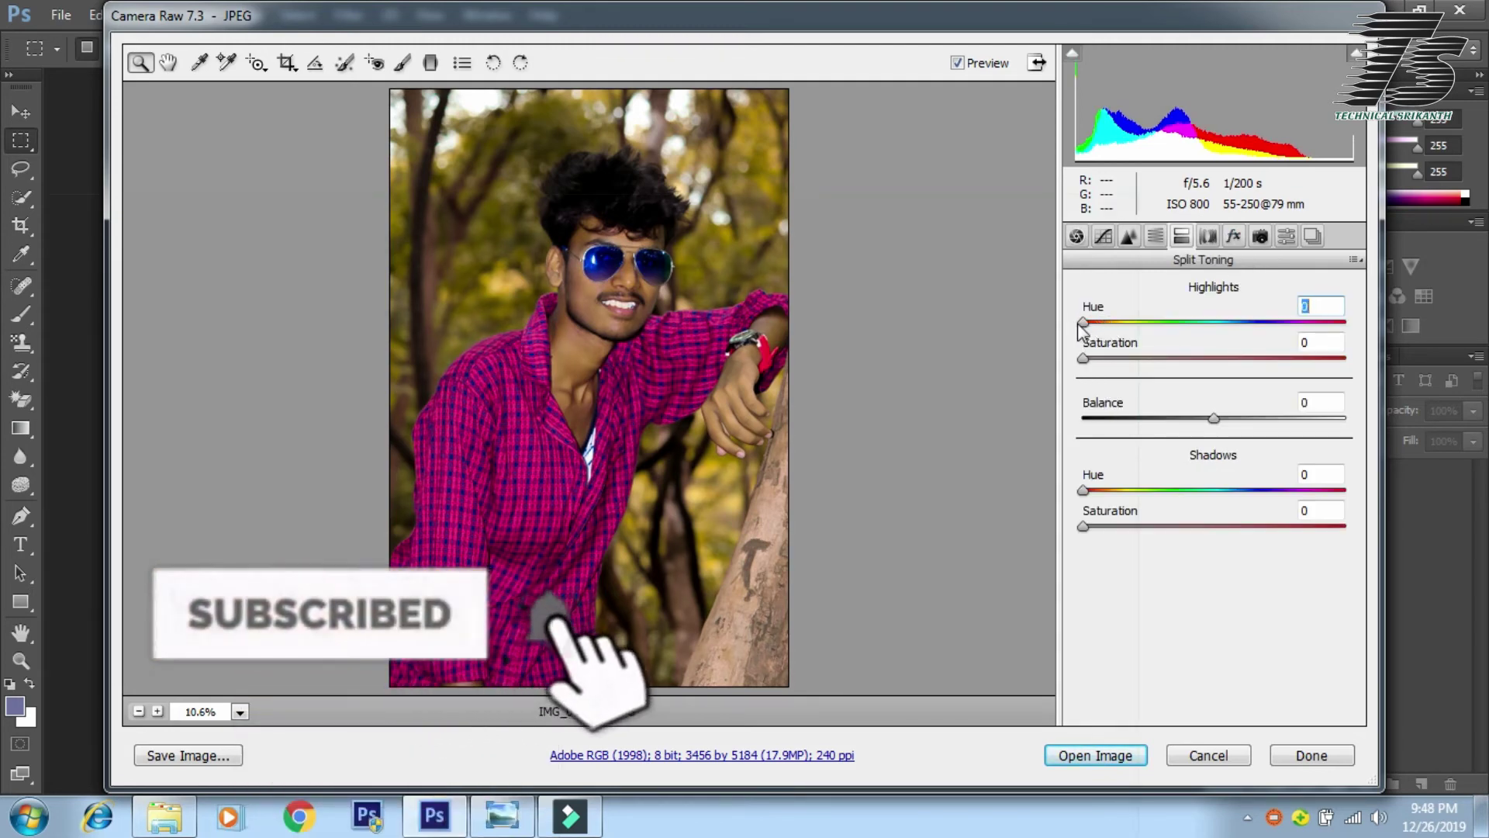
{"action": "type", "text": "39"}
{"action": "key", "text": "Tab"}
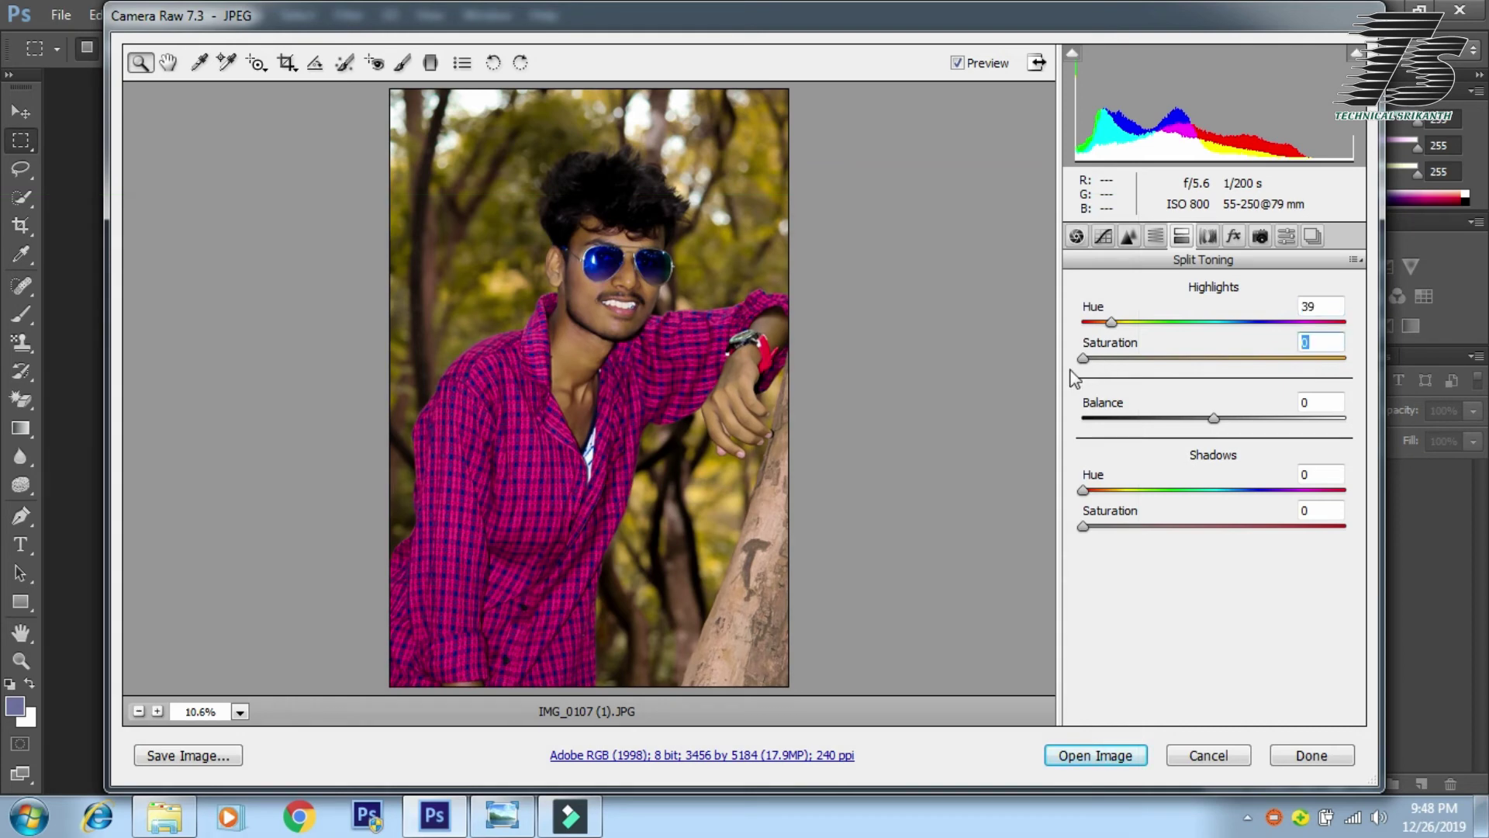
{"action": "left_click_drag", "start_coordinate": [1083, 358], "coordinate": [1098, 357]}
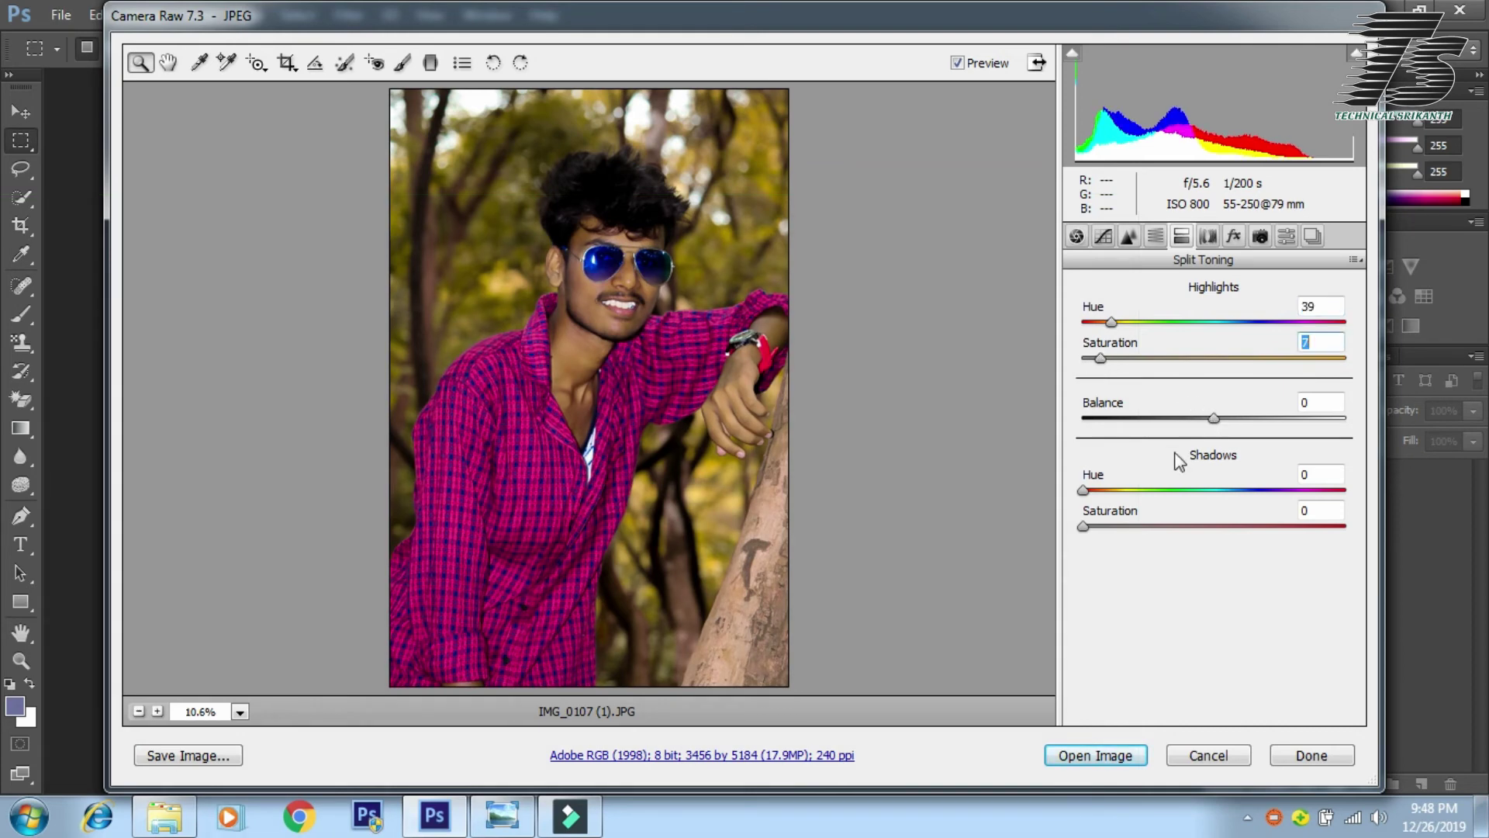
Add a post-crop vignette of amount −38 to darken the portrait's edges
{"action": "left_click", "coordinate": [1233, 236]}
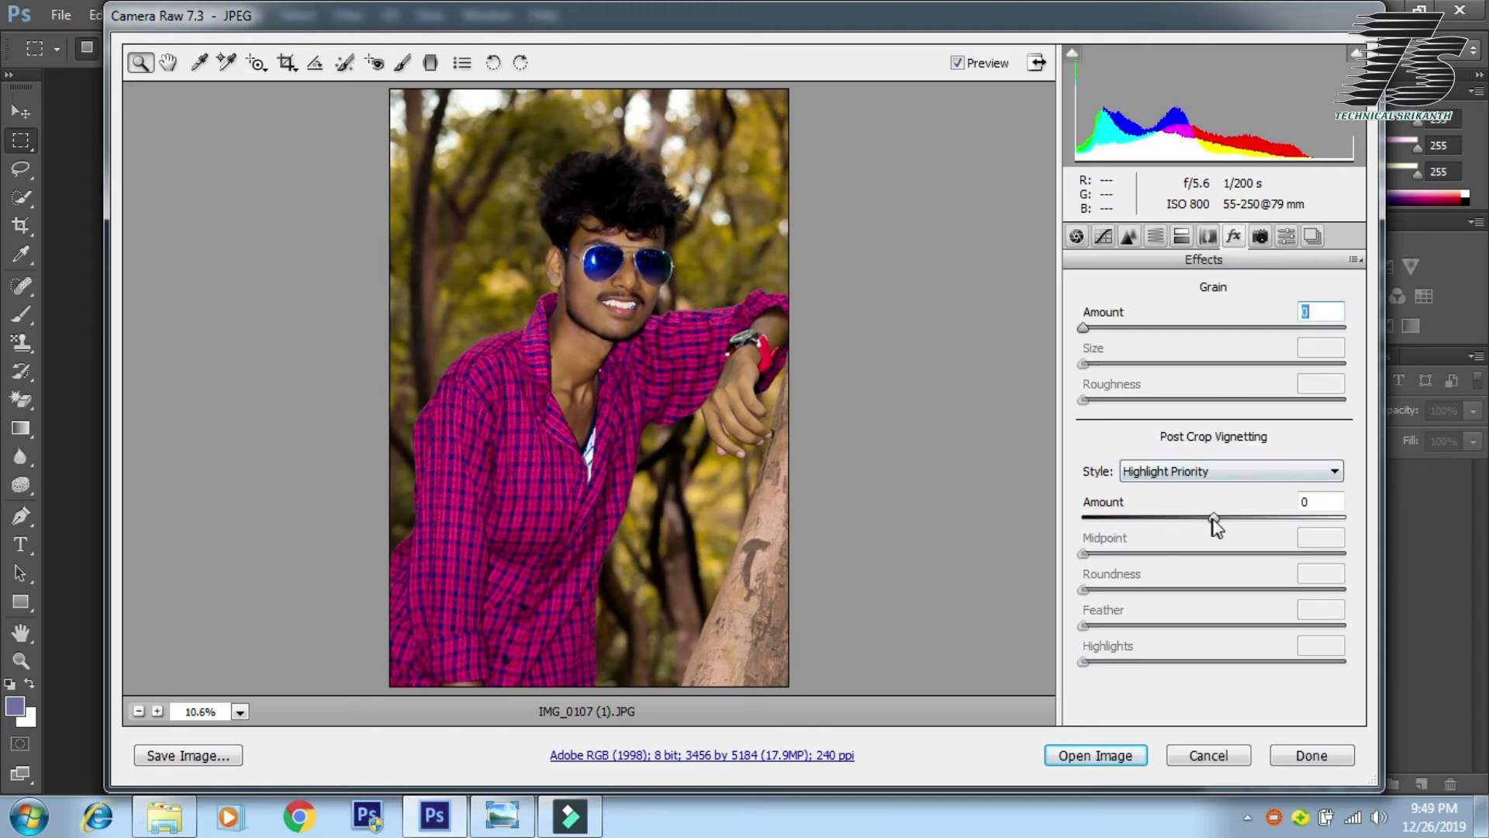
{"action": "mouse_move", "coordinate": [1214, 517]}
{"action": "left_mouse_down"}
{"action": "mouse_move", "coordinate": [1353, 516]}
{"action": "mouse_move", "coordinate": [1236, 535]}
{"action": "mouse_move", "coordinate": [1256, 527]}
{"action": "left_mouse_up"}
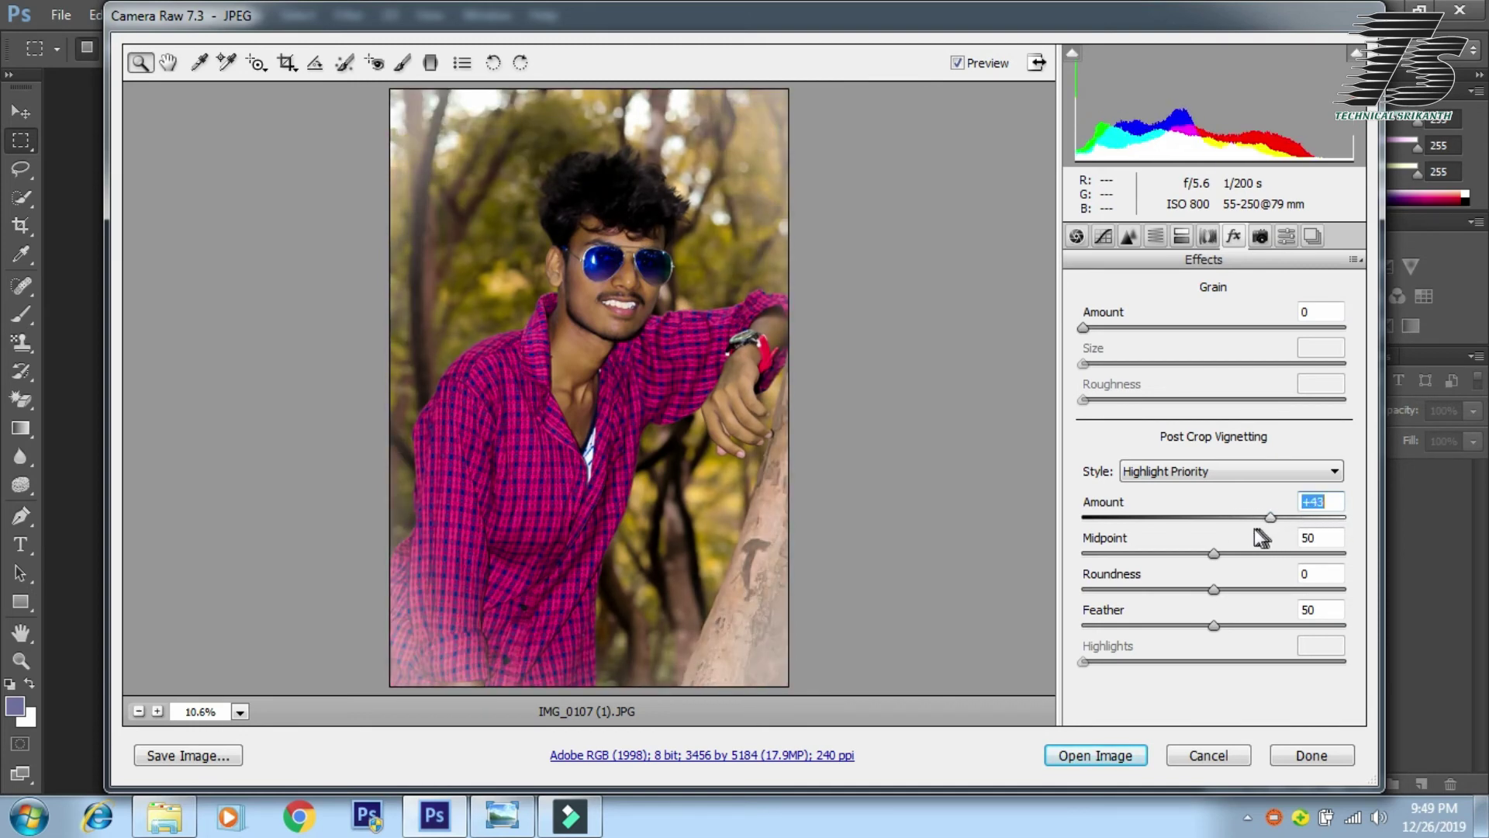
{"action": "left_click_drag", "start_coordinate": [1146, 529], "coordinate": [1169, 537]}
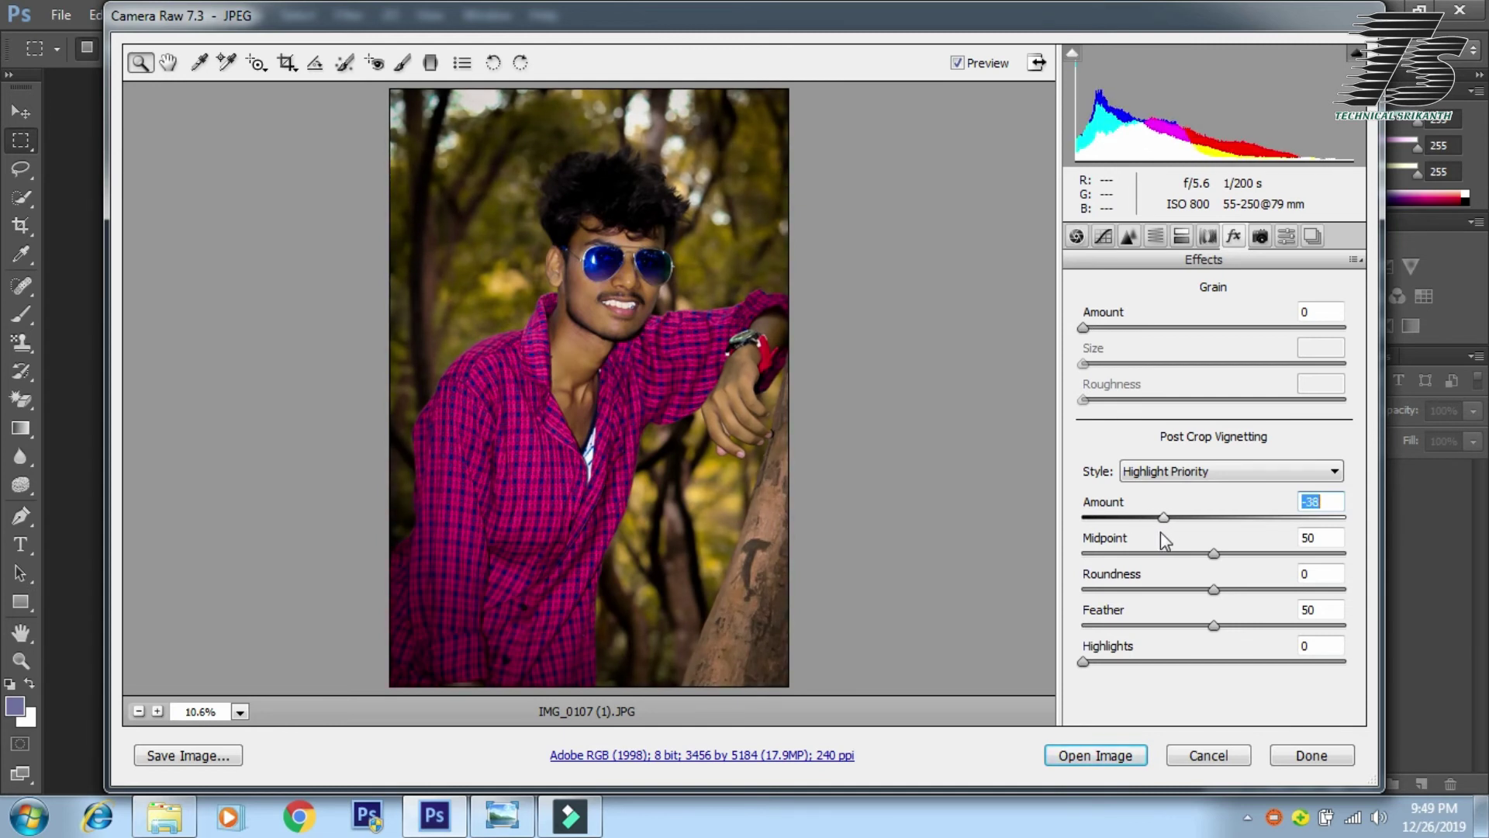
{"action": "left_click", "coordinate": [1260, 236]}
Set calibration Shadows Tint −4, Red Saturation −19, Green Hue −59 and Blue Hue about −48
{"action": "left_click", "coordinate": [1201, 448]}
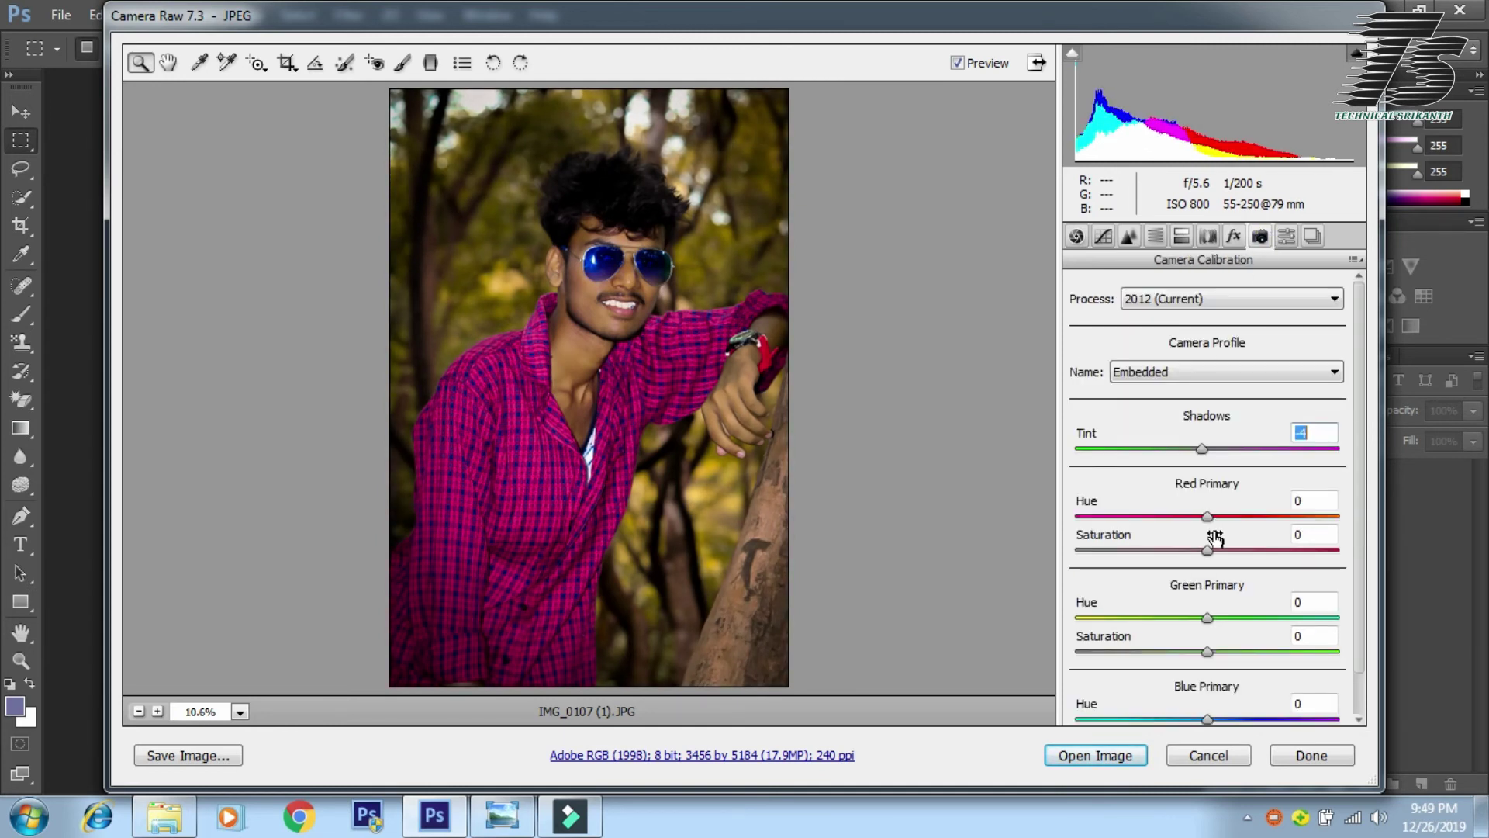
{"action": "left_click_drag", "start_coordinate": [1208, 552], "coordinate": [1184, 553]}
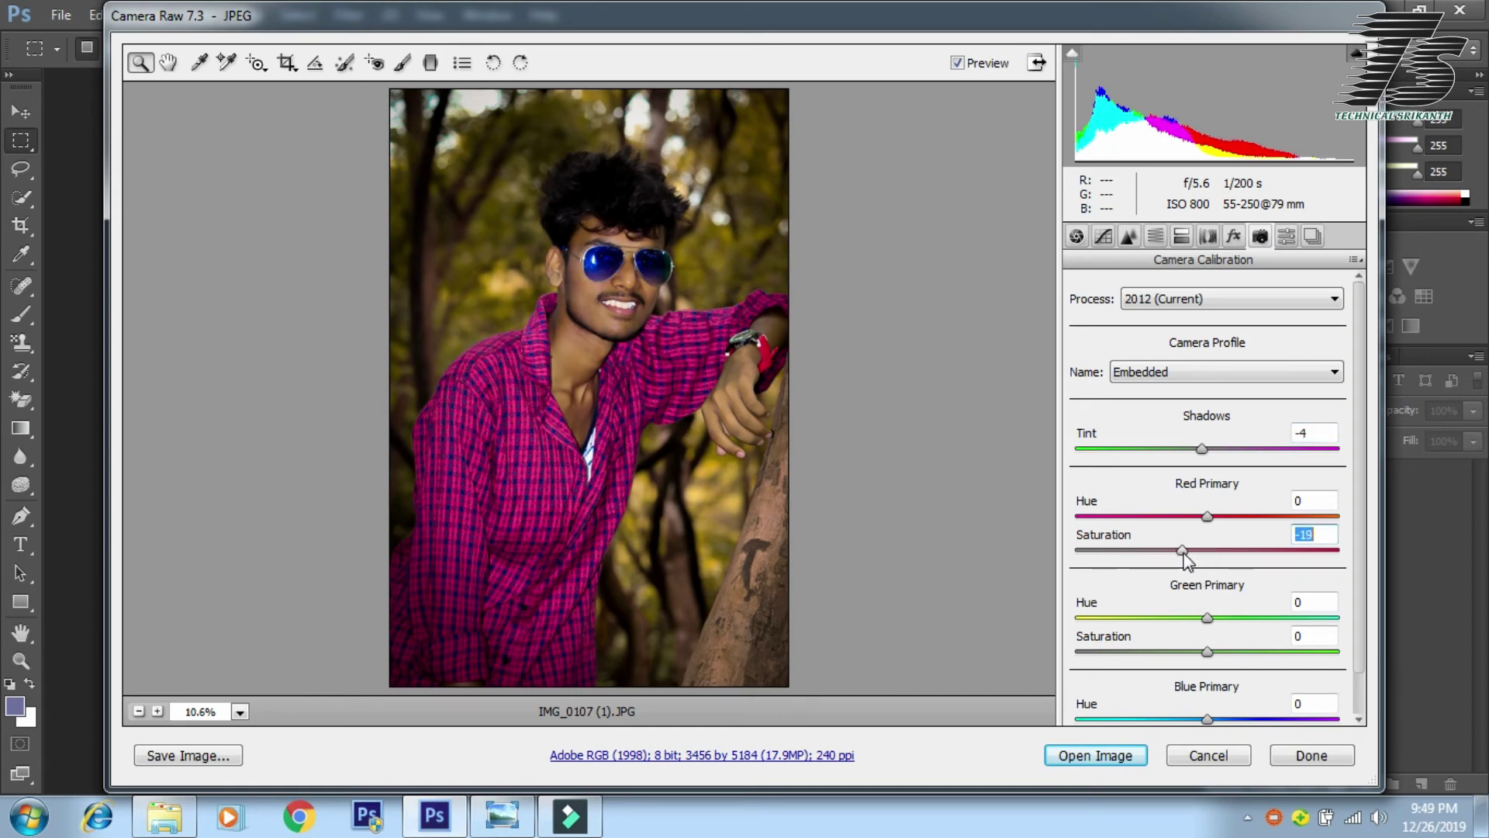
{"action": "left_click_drag", "start_coordinate": [1207, 619], "coordinate": [1132, 636]}
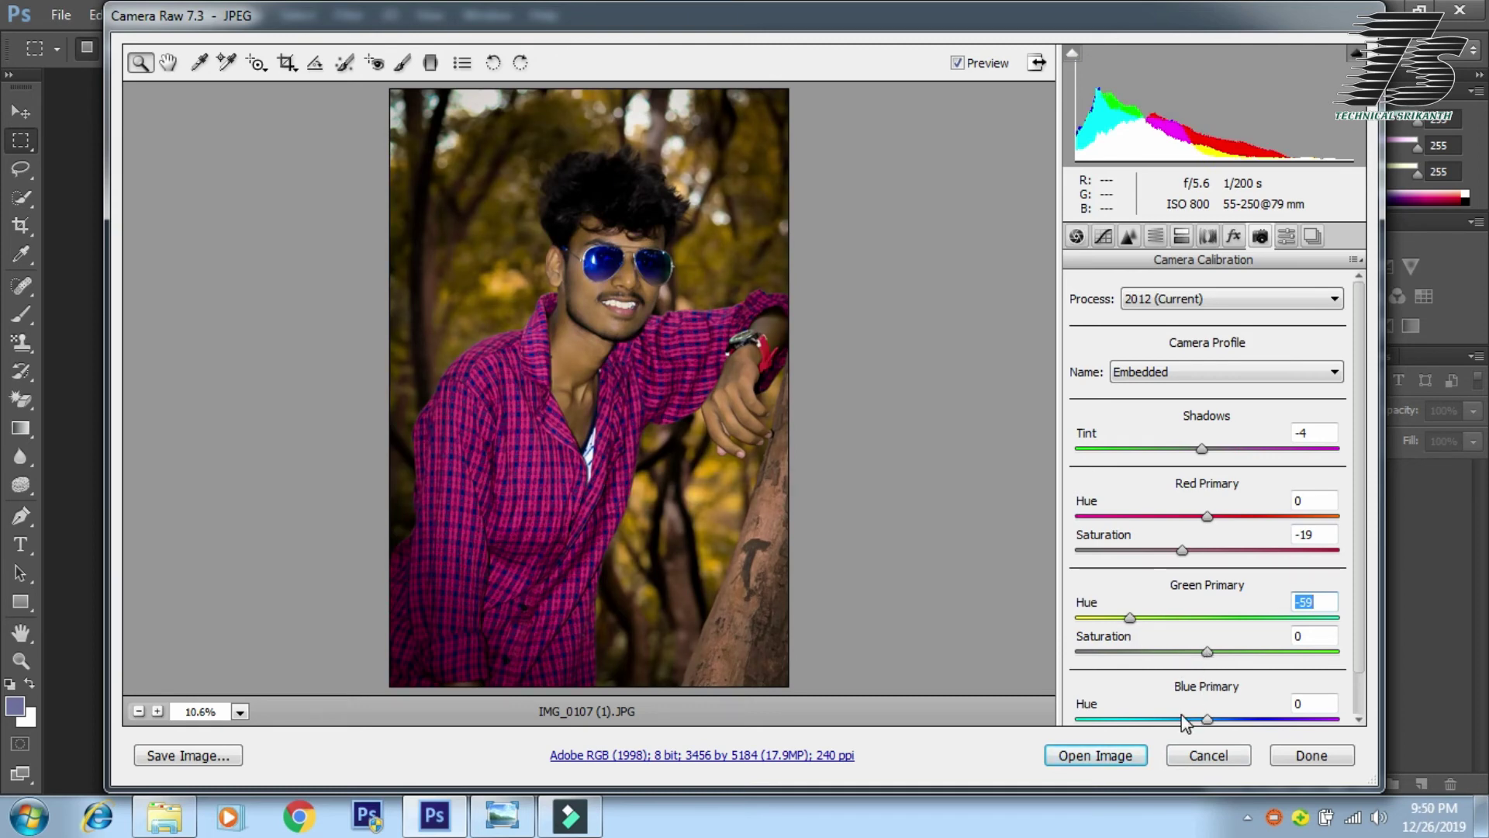
{"action": "left_click", "coordinate": [1207, 719]}
{"action": "left_click_drag", "start_coordinate": [1207, 719], "coordinate": [1140, 719]}
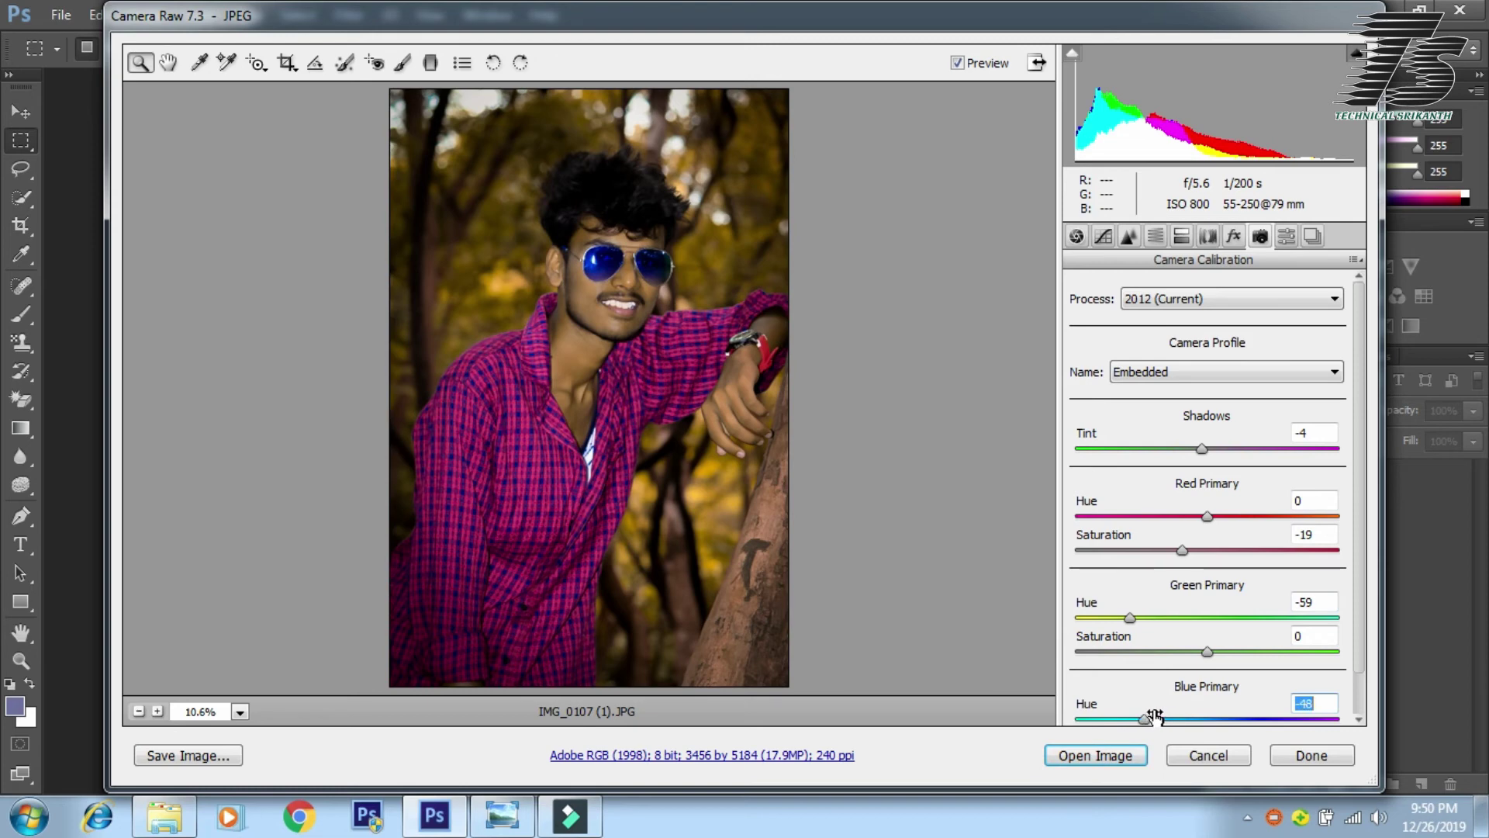
Reshape the post-crop vignette to Midpoint 64 and Roundness -17, and fine-tune its feather
{"action": "left_click", "coordinate": [1286, 235]}
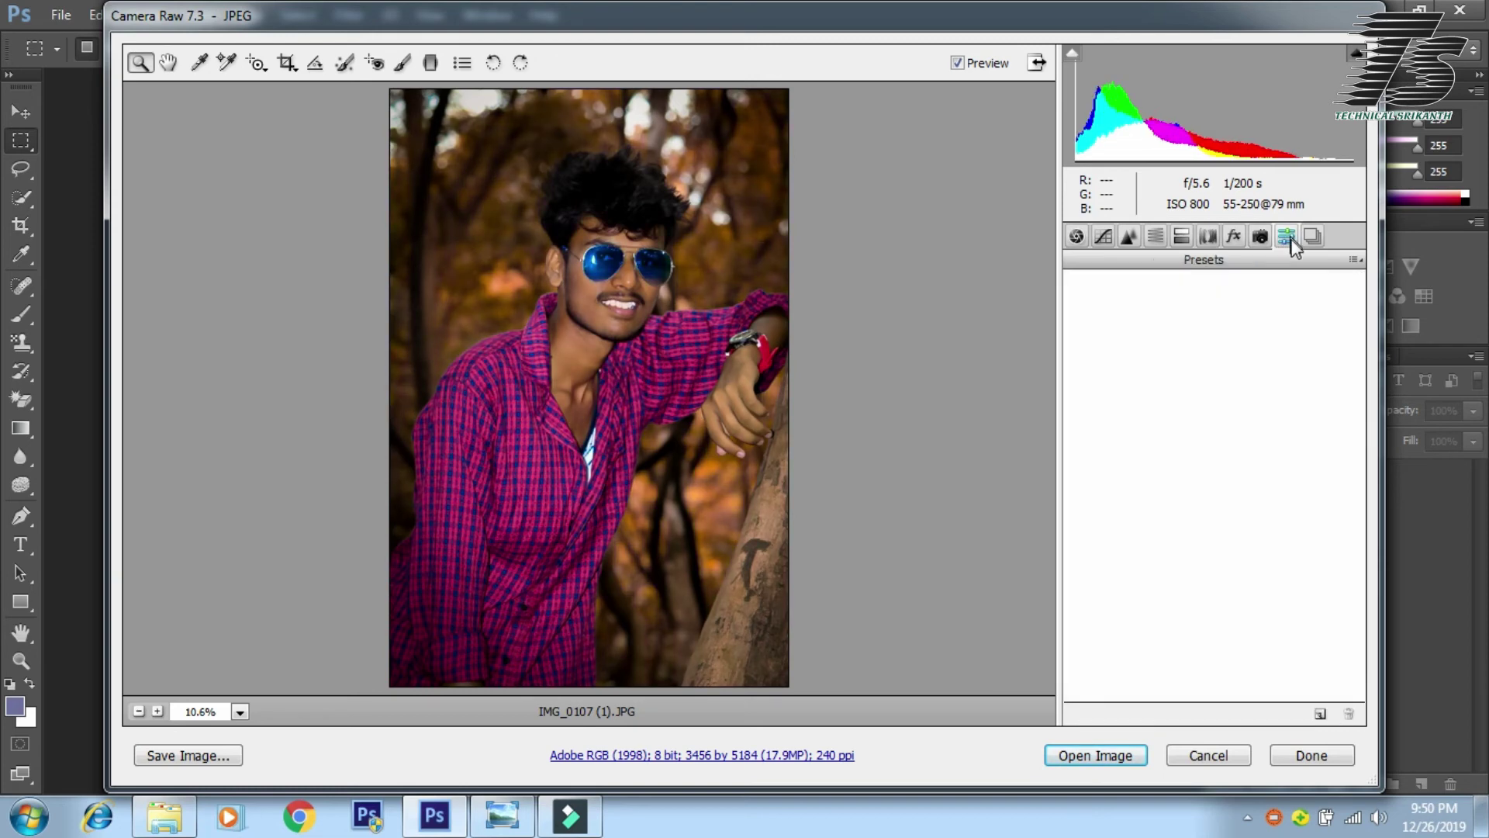
{"action": "left_click", "coordinate": [1233, 236]}
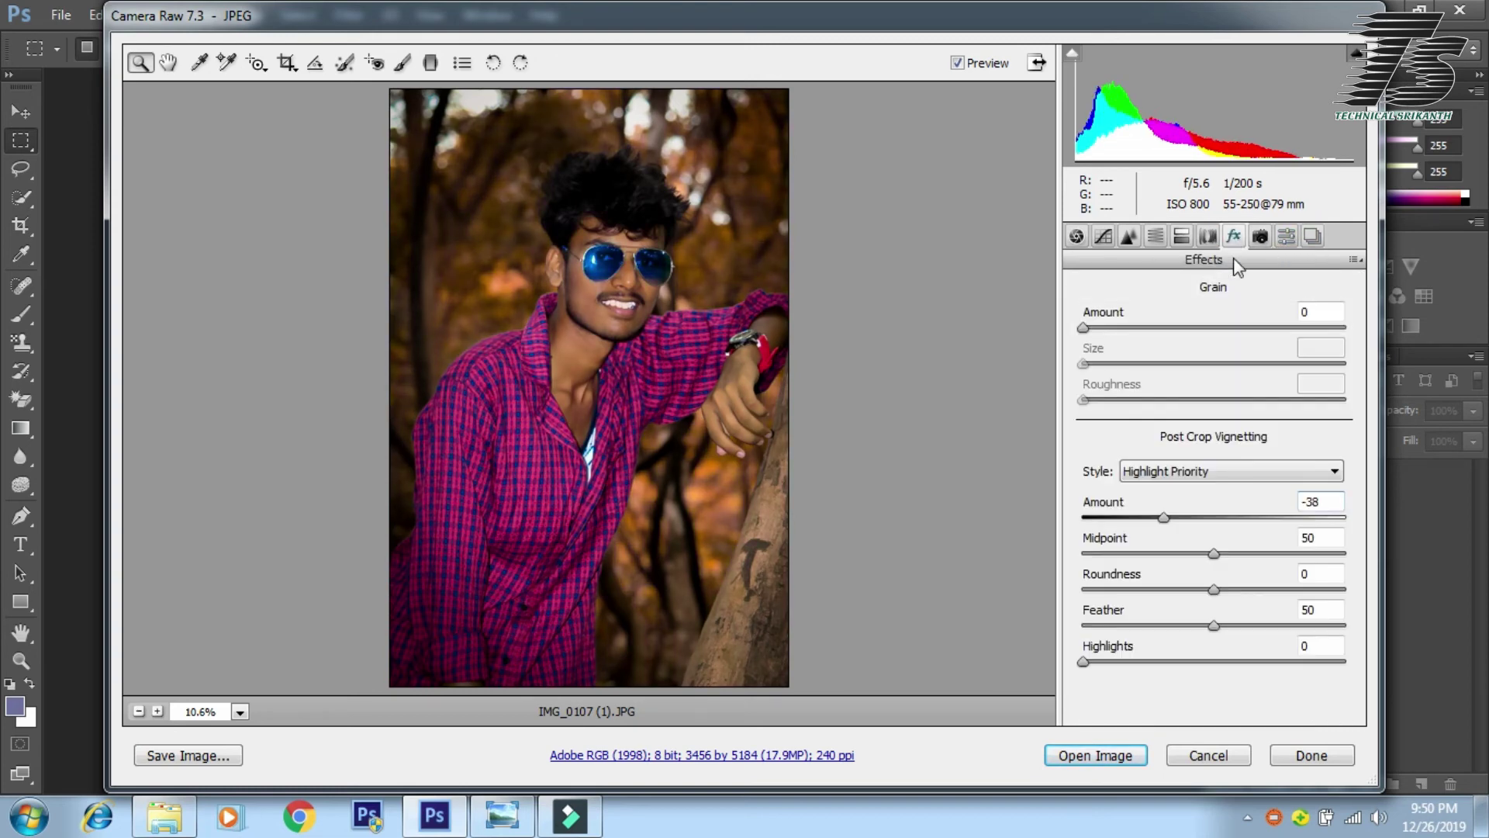
{"action": "mouse_move", "coordinate": [1212, 553]}
{"action": "left_mouse_down"}
{"action": "mouse_move", "coordinate": [1181, 553]}
{"action": "mouse_move", "coordinate": [1246, 553]}
{"action": "left_mouse_up"}
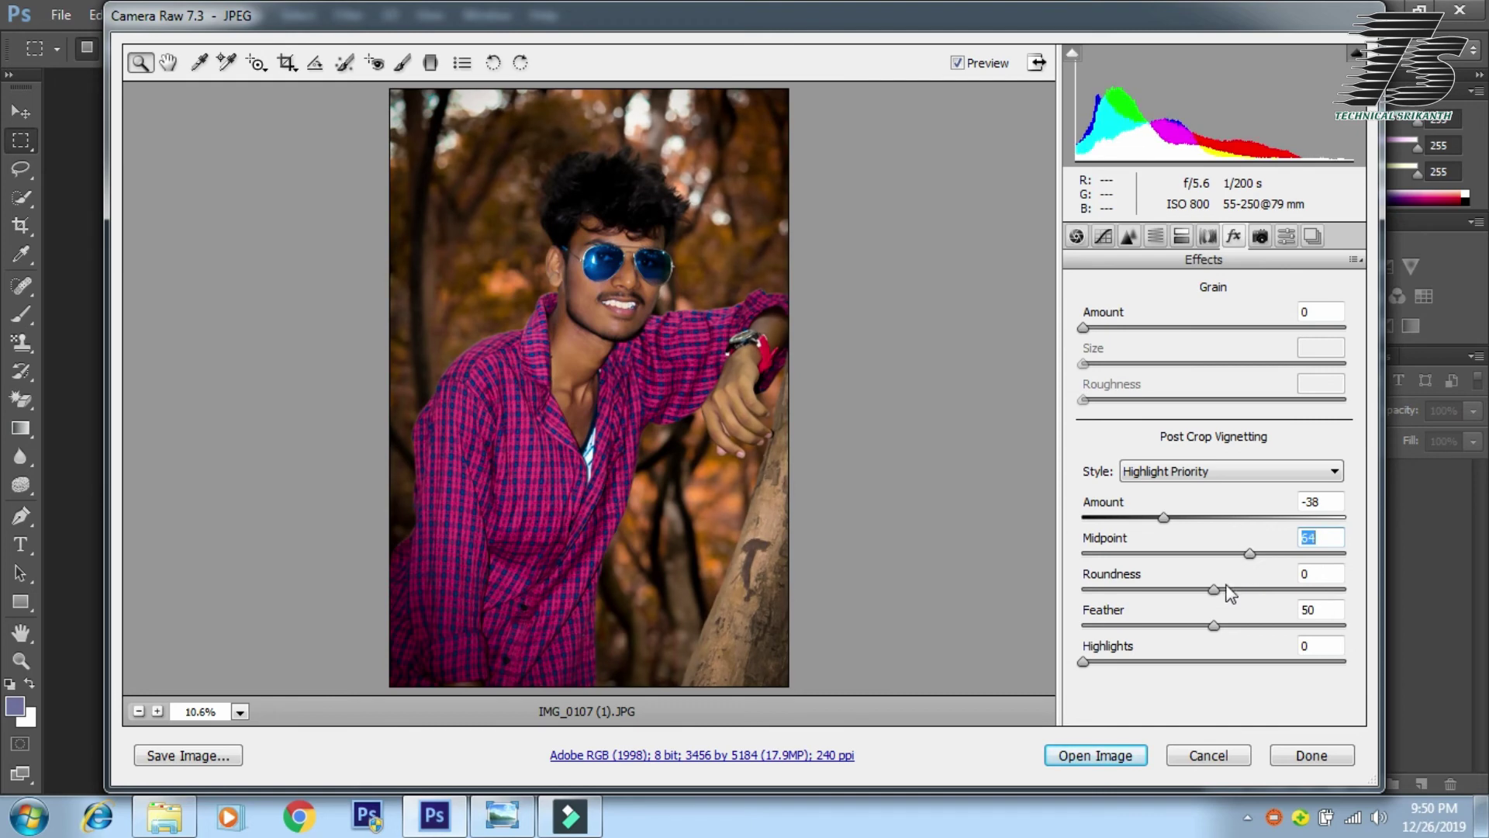
{"action": "mouse_move", "coordinate": [1212, 589]}
{"action": "left_mouse_down"}
{"action": "mouse_move", "coordinate": [1179, 589]}
{"action": "mouse_move", "coordinate": [1244, 625]}
{"action": "mouse_move", "coordinate": [1408, 638]}
{"action": "mouse_move", "coordinate": [1105, 644]}
{"action": "mouse_move", "coordinate": [1250, 642]}
{"action": "mouse_move", "coordinate": [1236, 649]}
{"action": "left_mouse_up"}
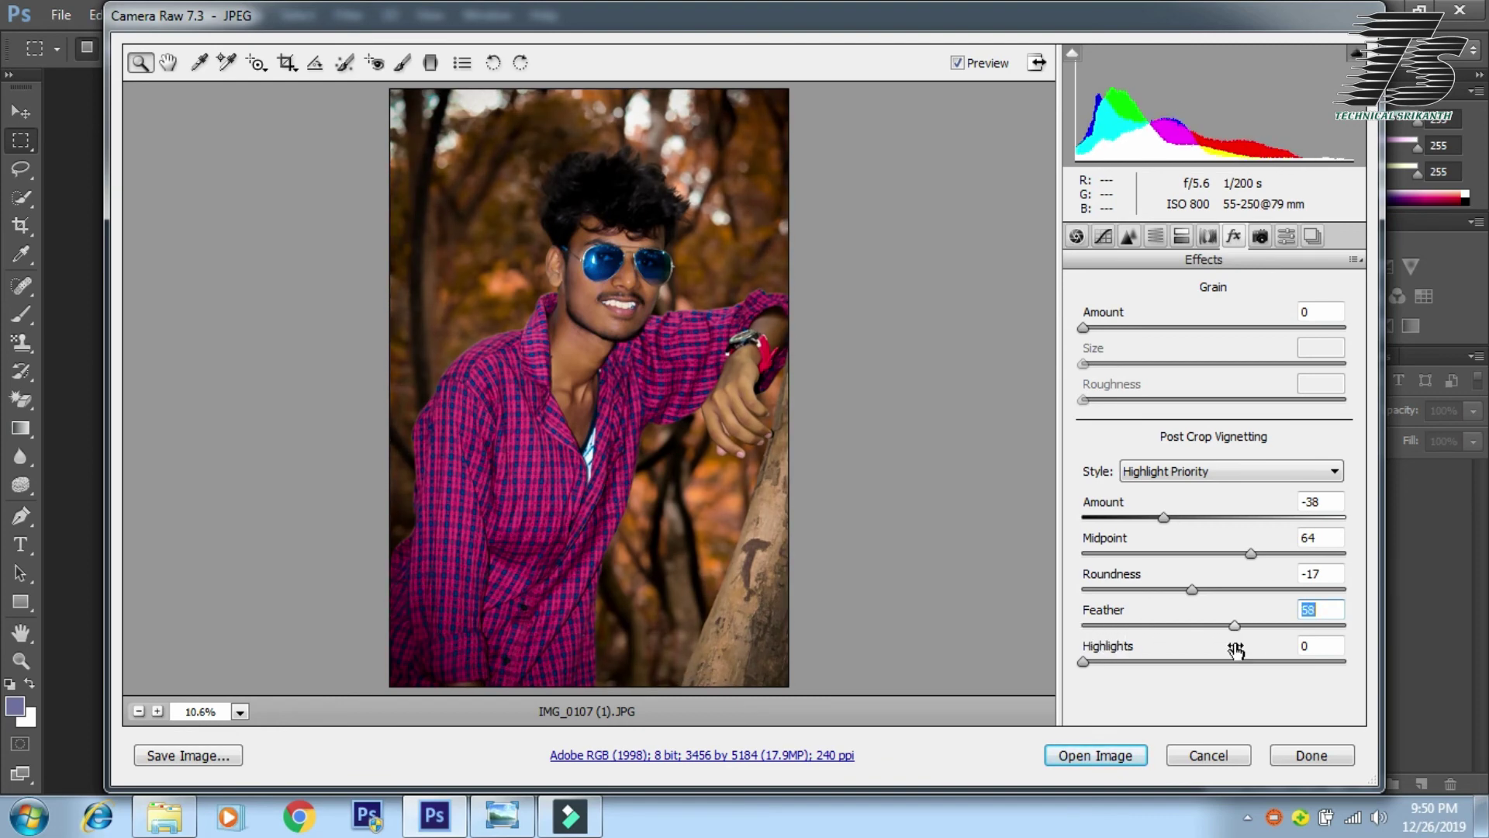
{"action": "left_click", "coordinate": [1232, 553]}
Add a point to the RGB point tone curve and raise input 63 to output 113
{"action": "left_click", "coordinate": [1260, 236]}
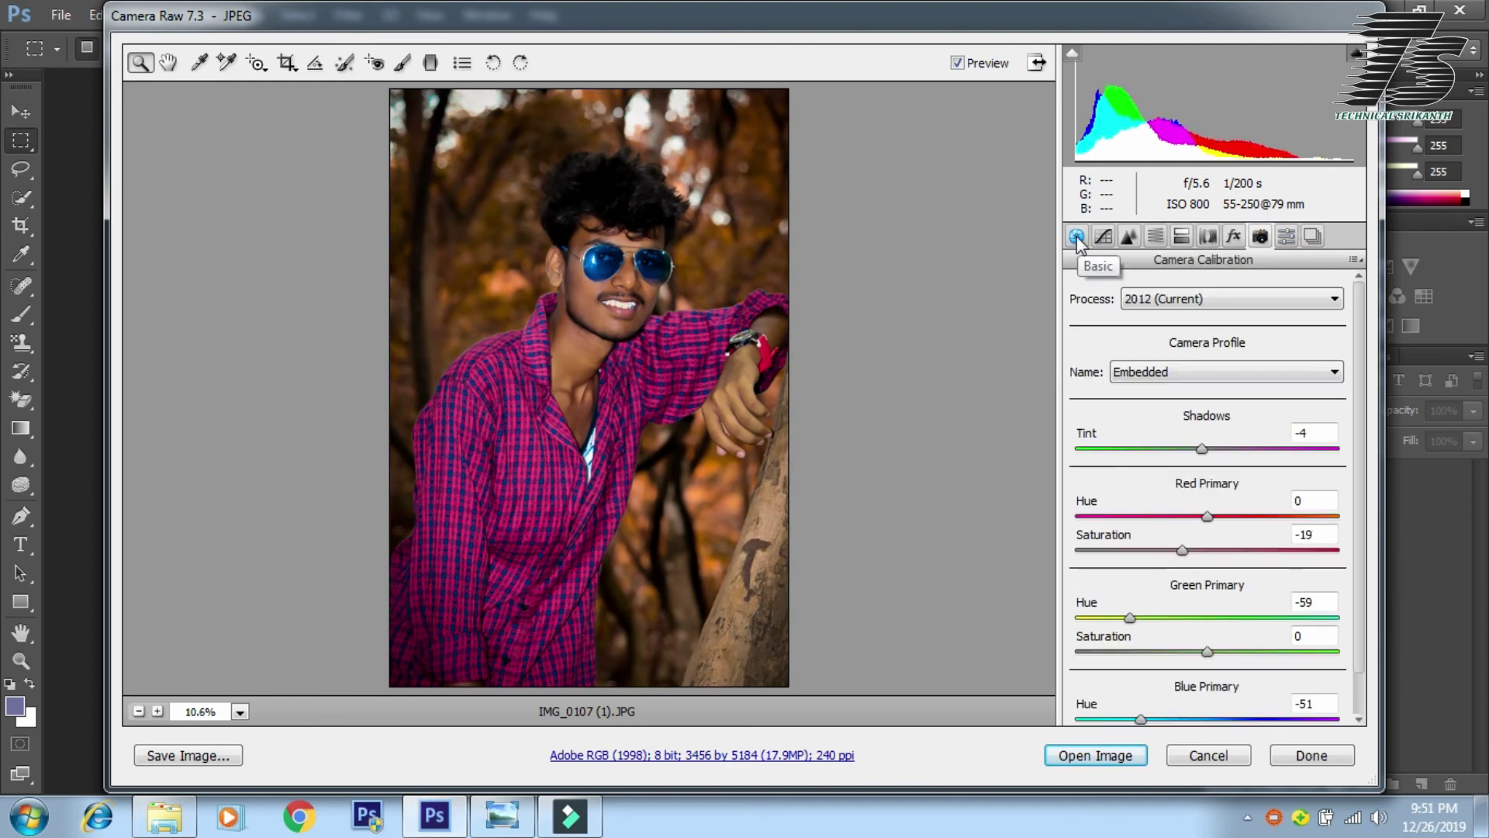
{"action": "left_click", "coordinate": [1103, 237]}
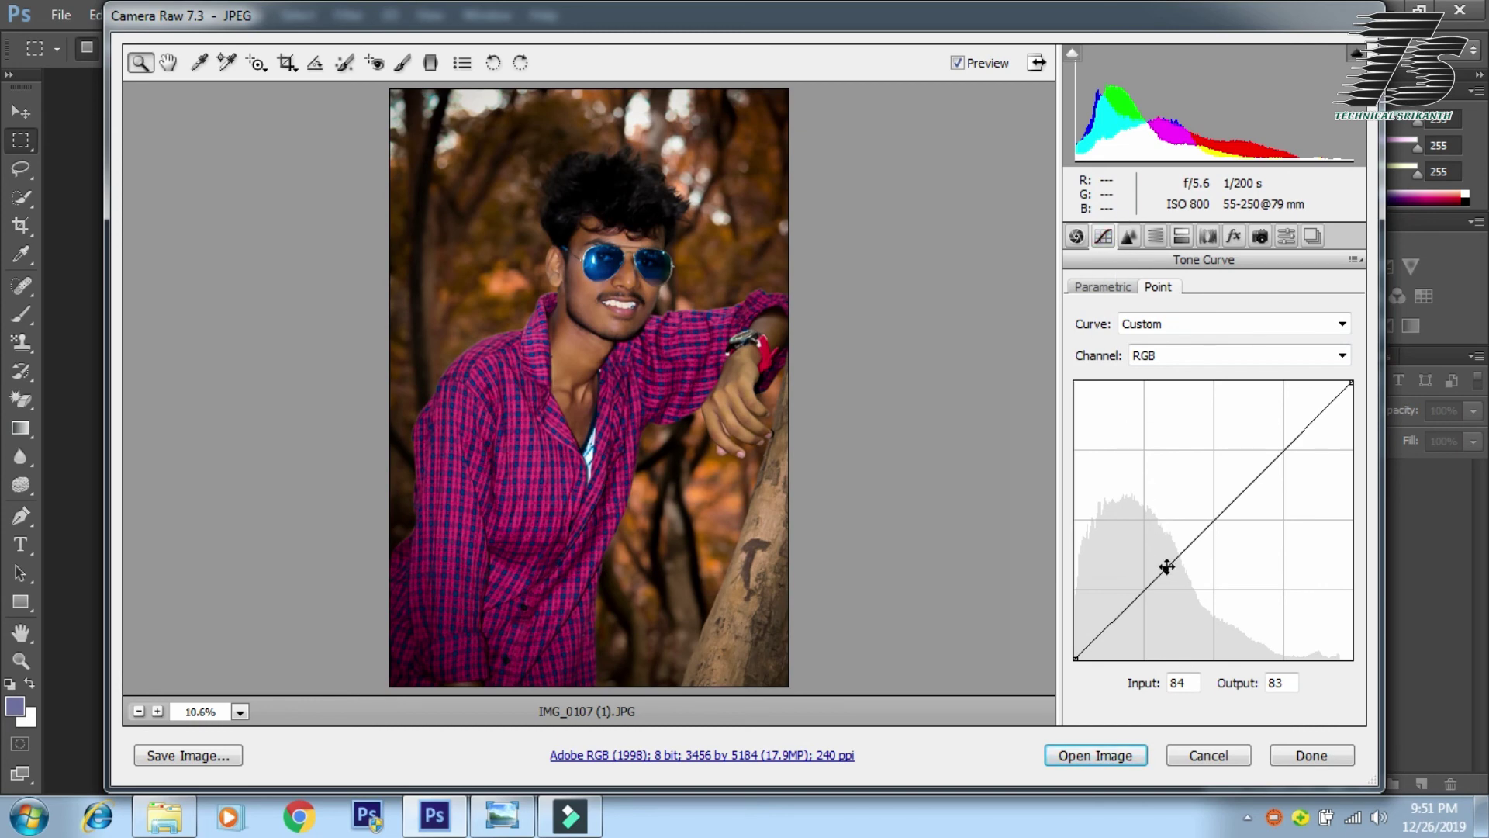
{"action": "left_click", "coordinate": [1165, 568]}
{"action": "left_click_drag", "start_coordinate": [1157, 555], "coordinate": [1143, 535]}
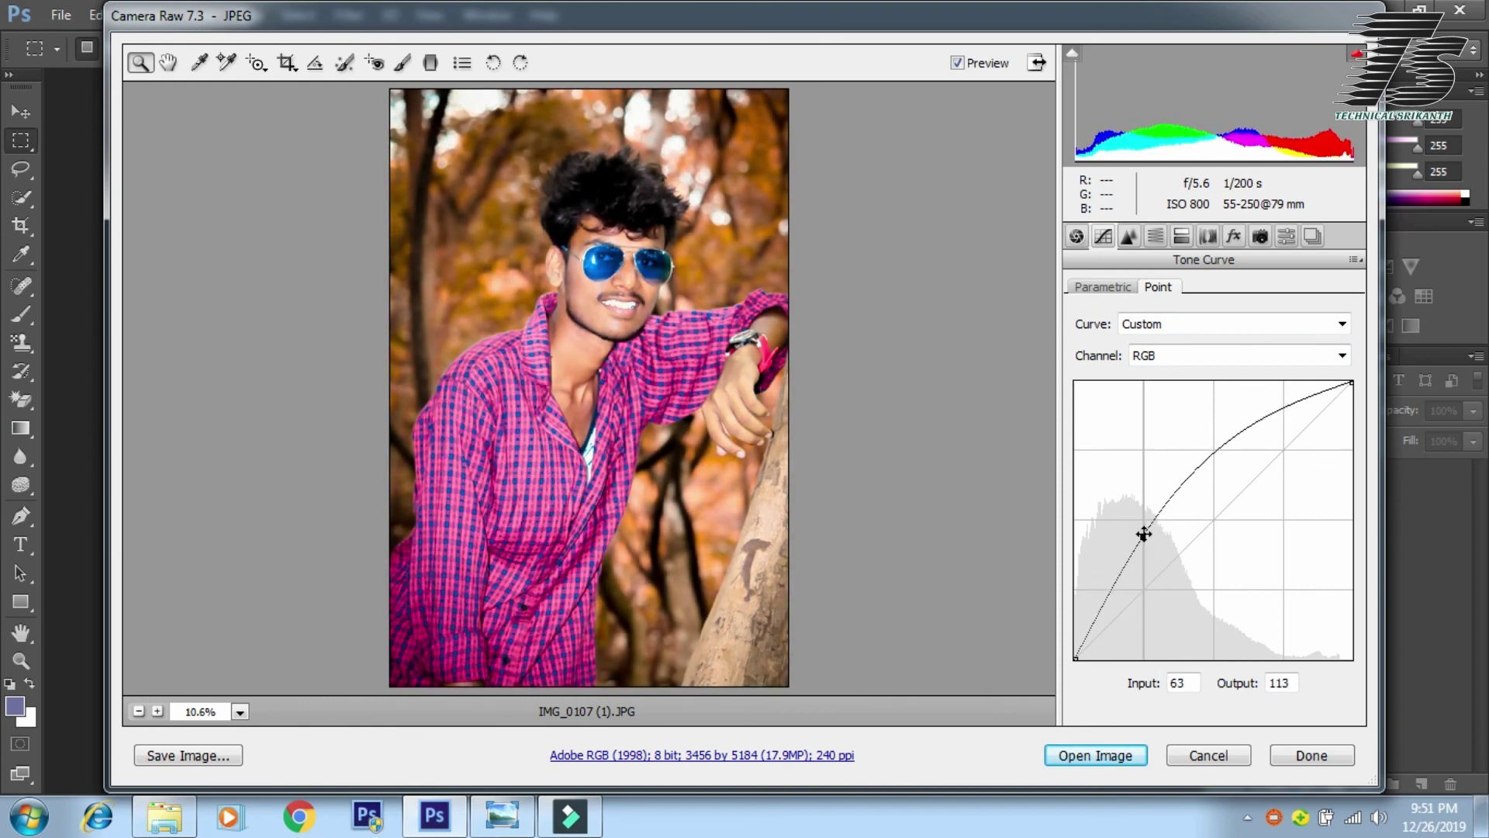
Save the graded portrait as a quality-8 .JPG into the New folder in Downloads
{"action": "left_click", "coordinate": [191, 766]}
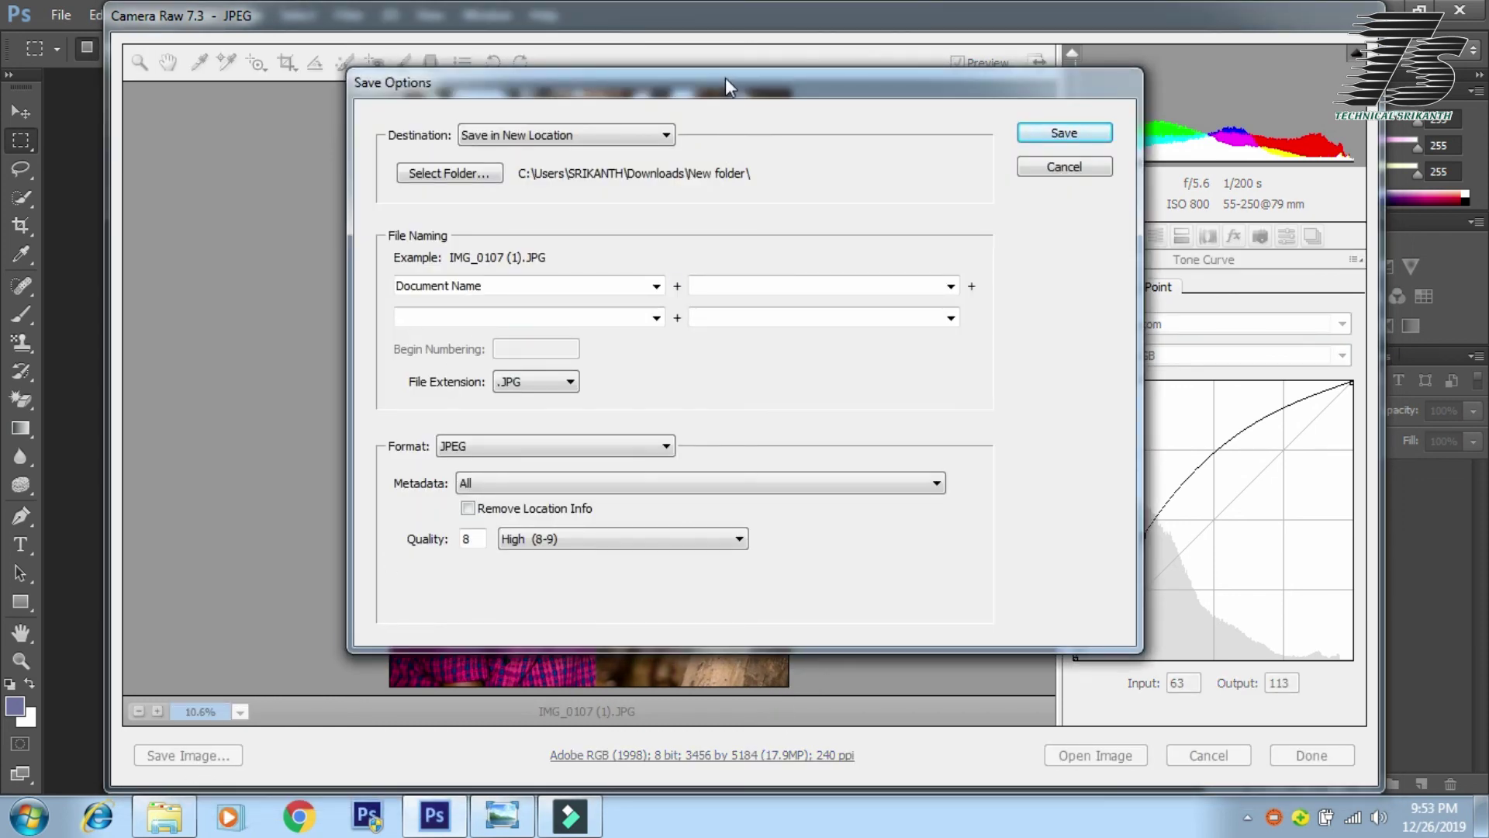
{"action": "left_click_drag", "start_coordinate": [724, 79], "coordinate": [696, 29]}
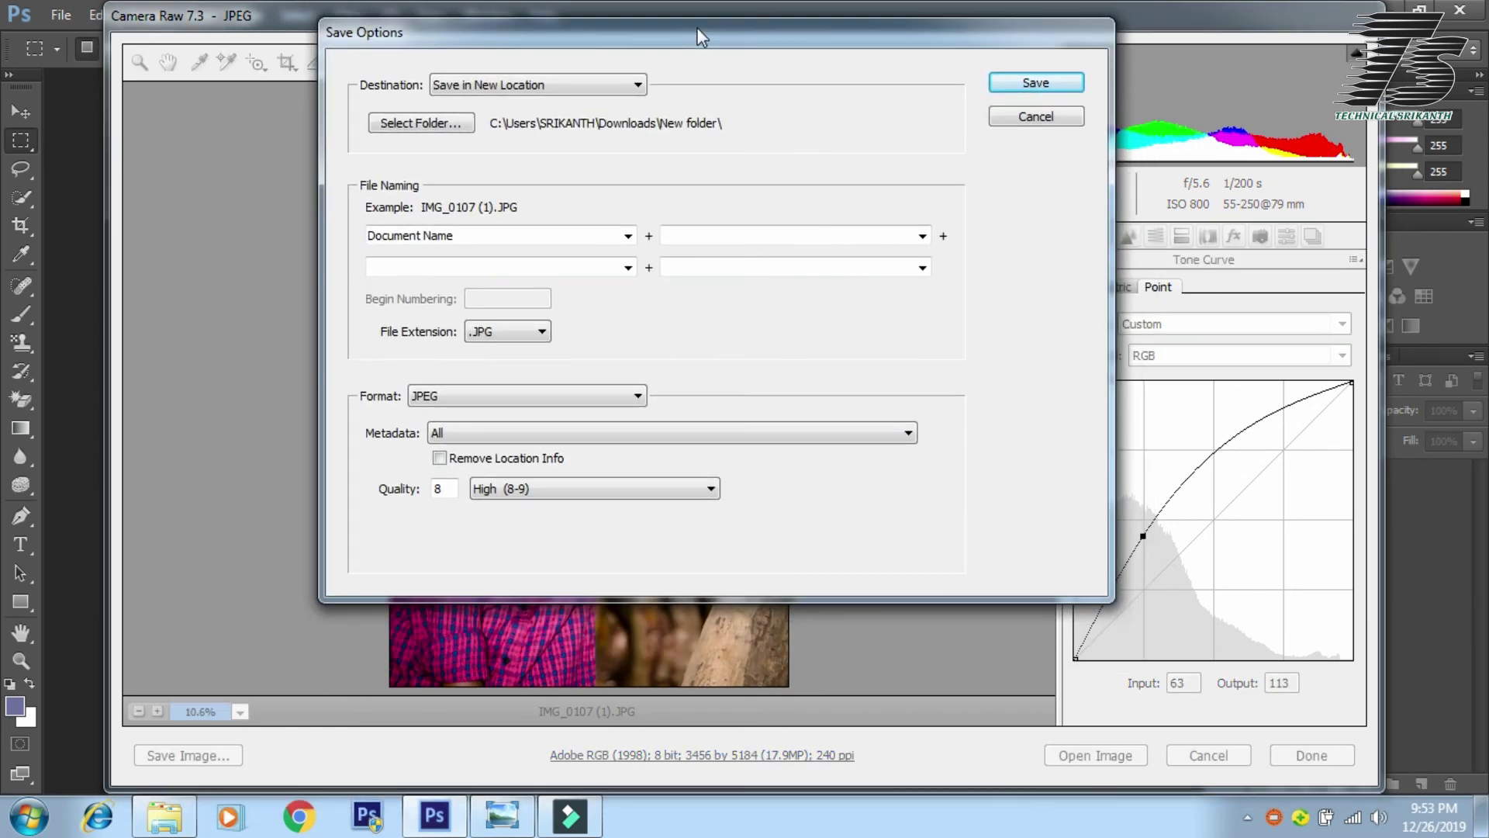
{"action": "left_click", "coordinate": [491, 333]}
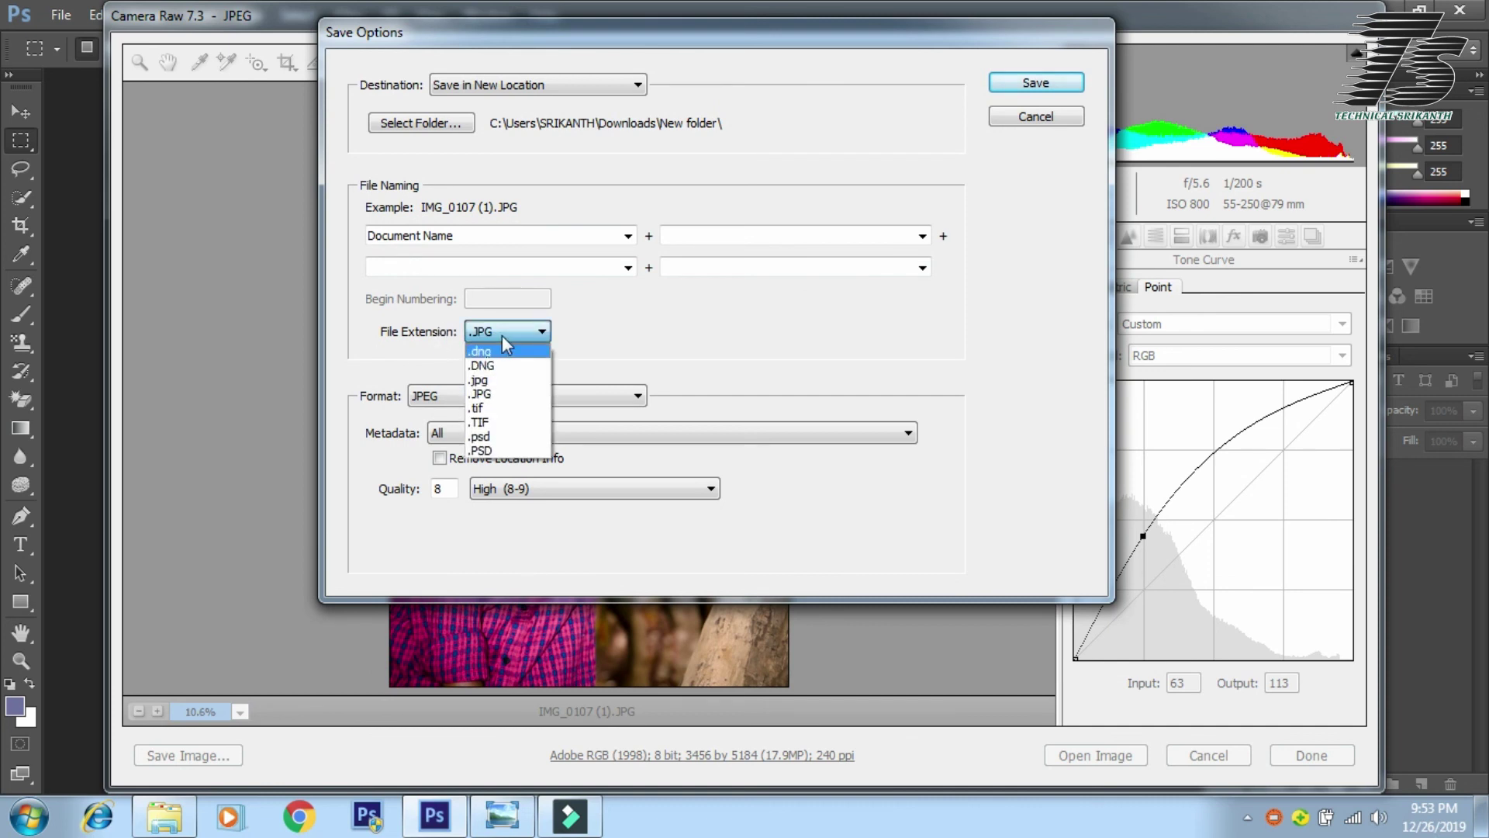
{"action": "left_click", "coordinate": [502, 396]}
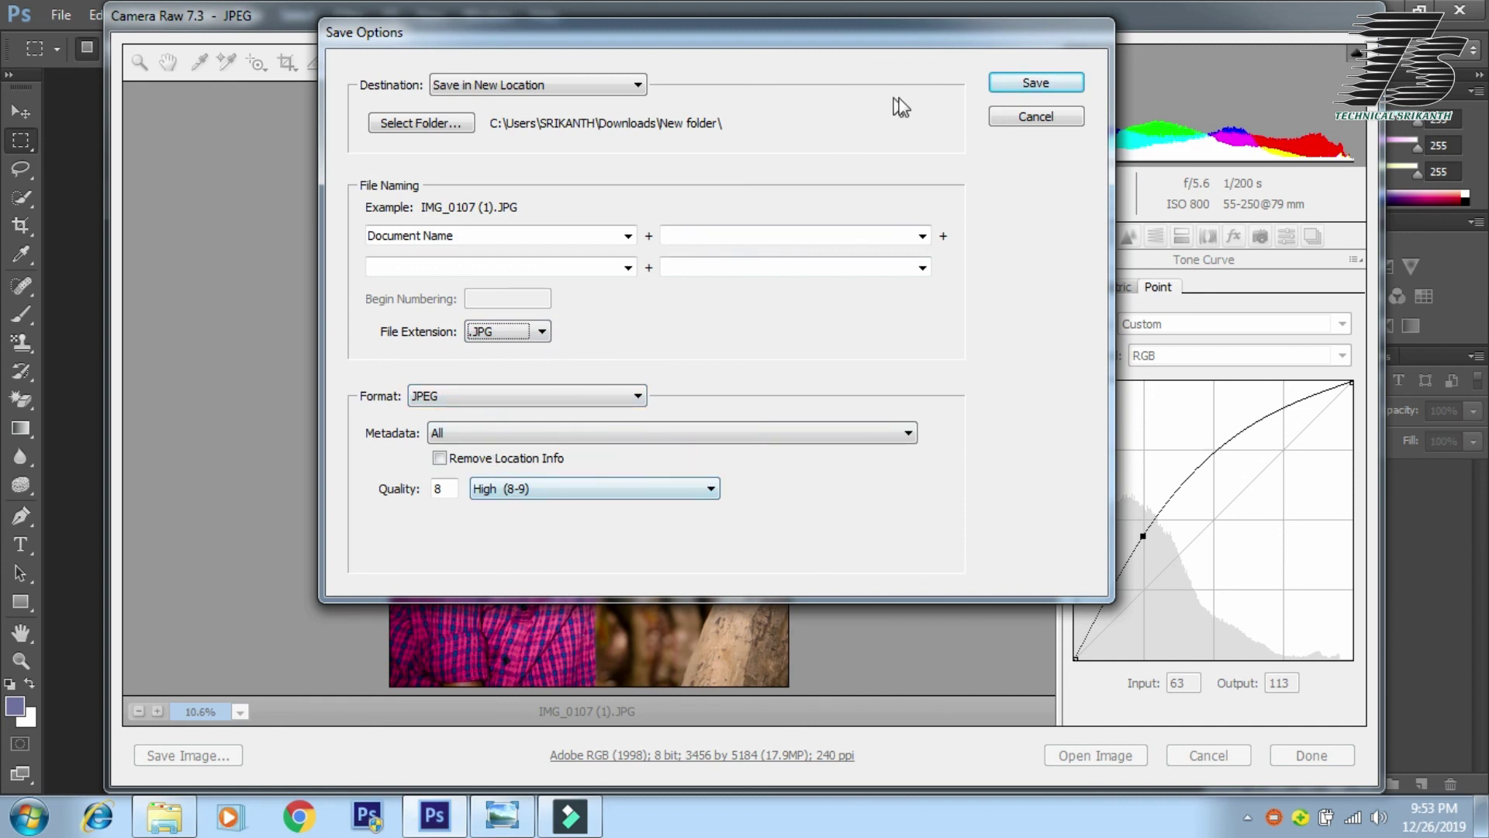
{"action": "left_click", "coordinate": [1016, 84]}
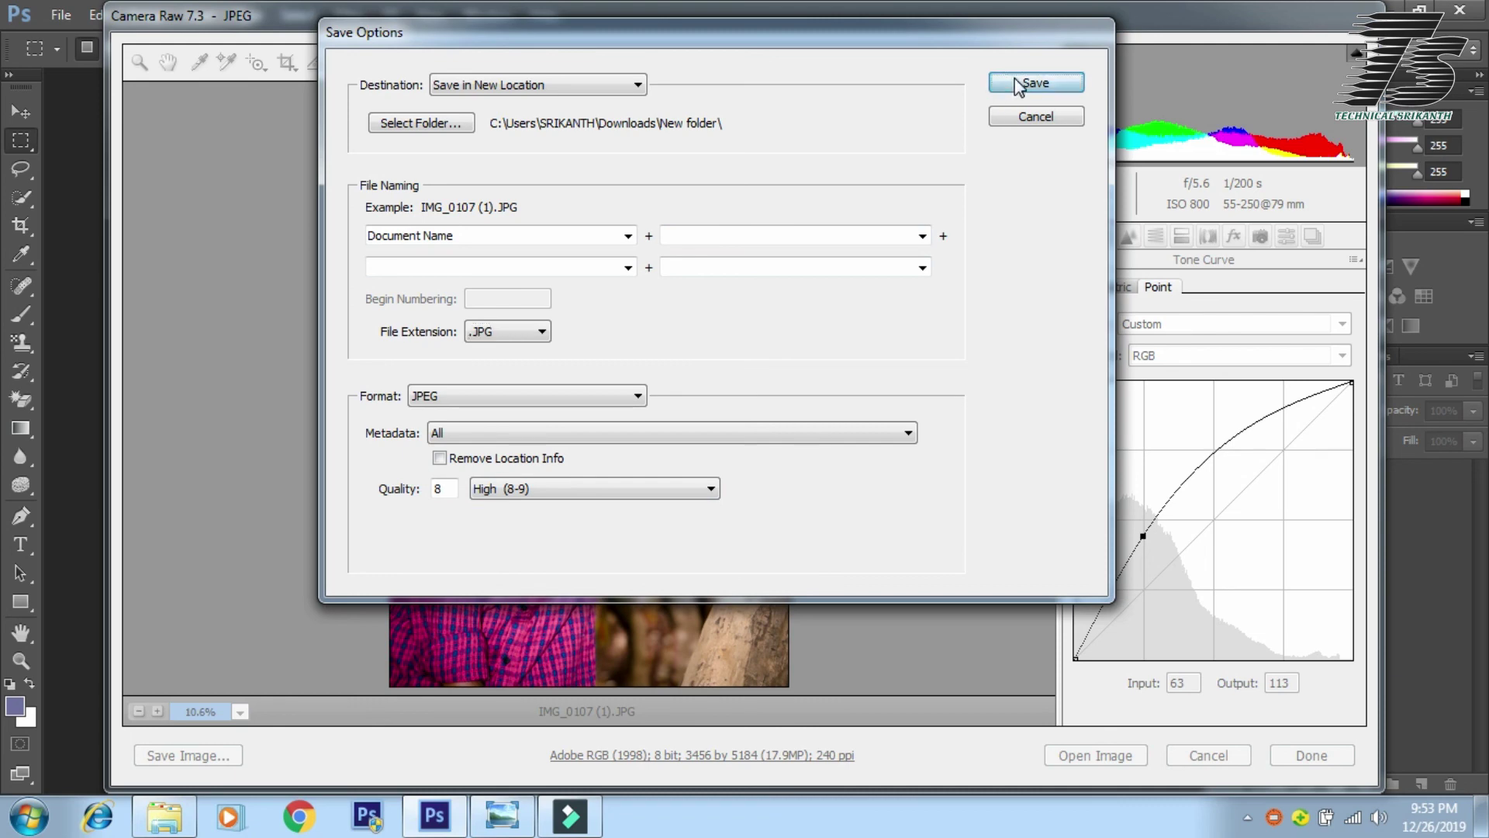